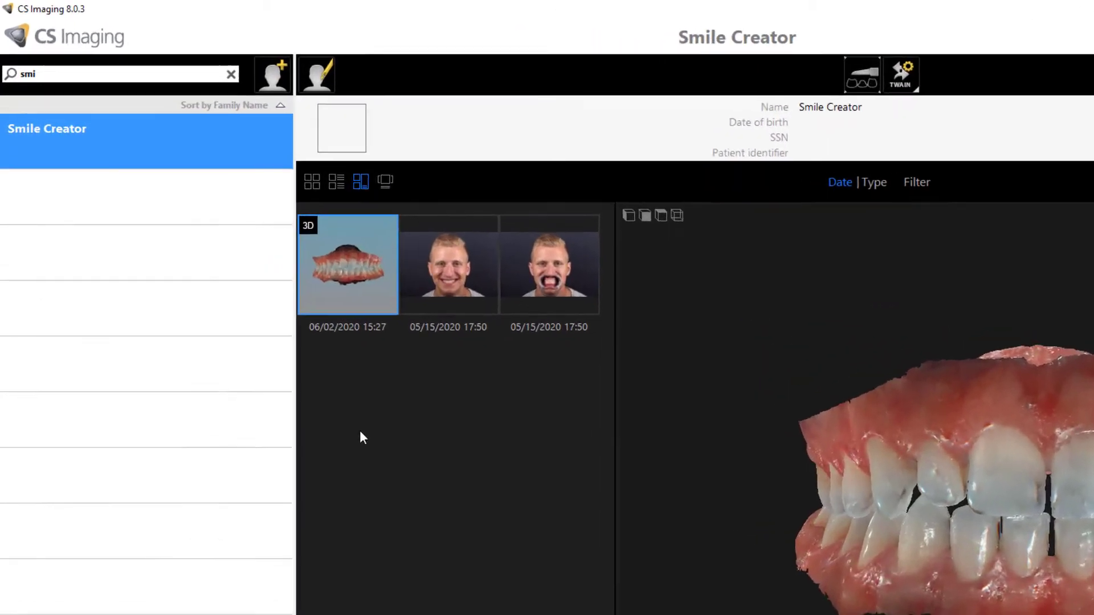
# Step: Open the patient's 3D scan in exocad from its CS Imaging thumbnail
pyautogui.rightClick(343, 290)
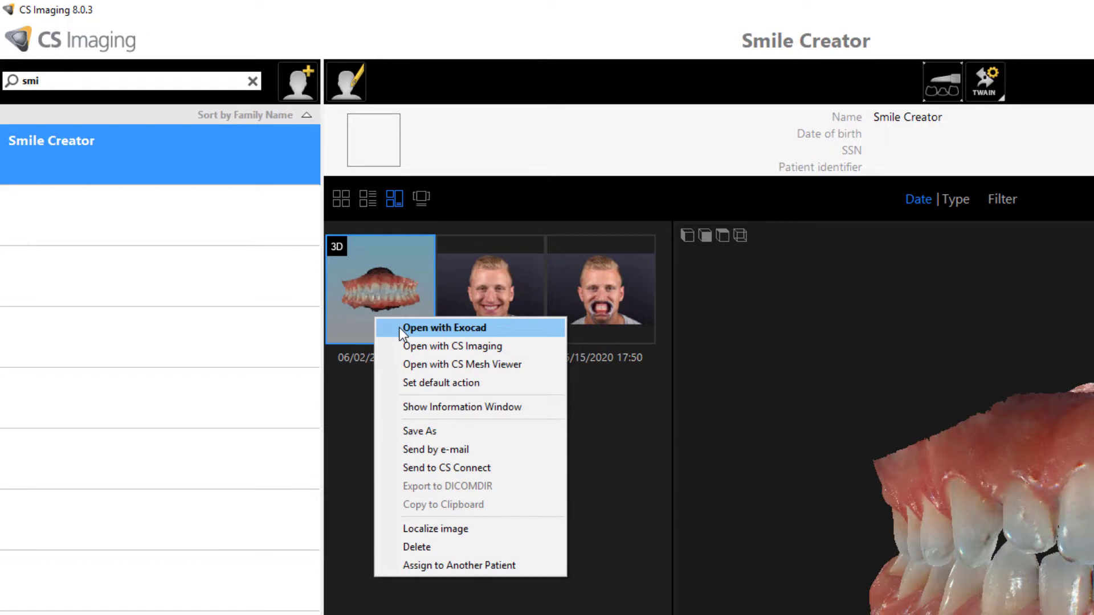
pyautogui.click(399, 329)
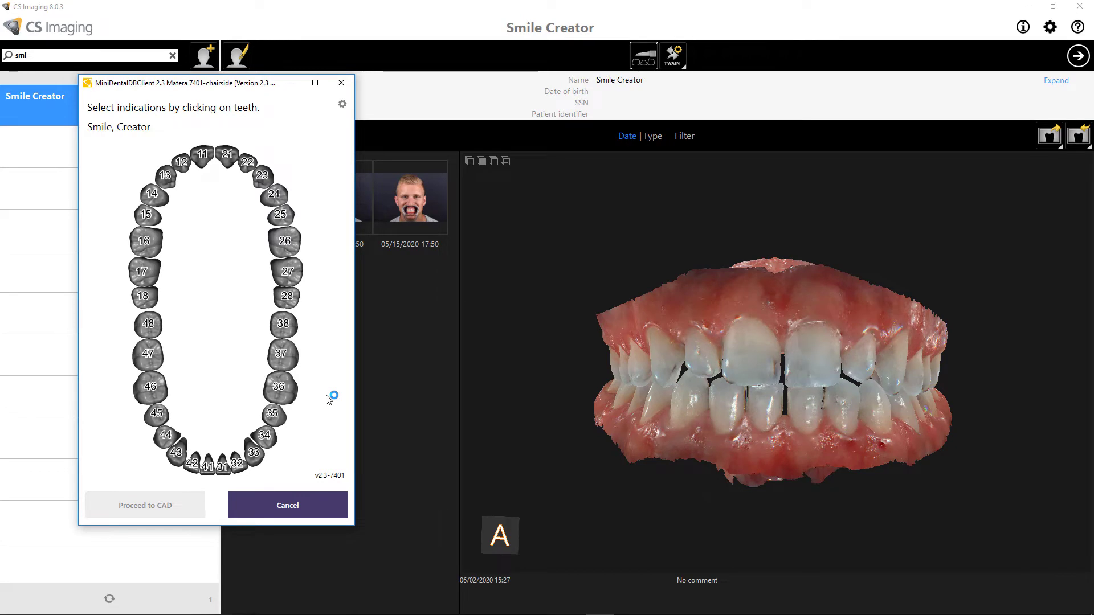
# Step: Set tooth 12 as an Acrylic/PMMA anatomic pontic
pyautogui.click(182, 163)
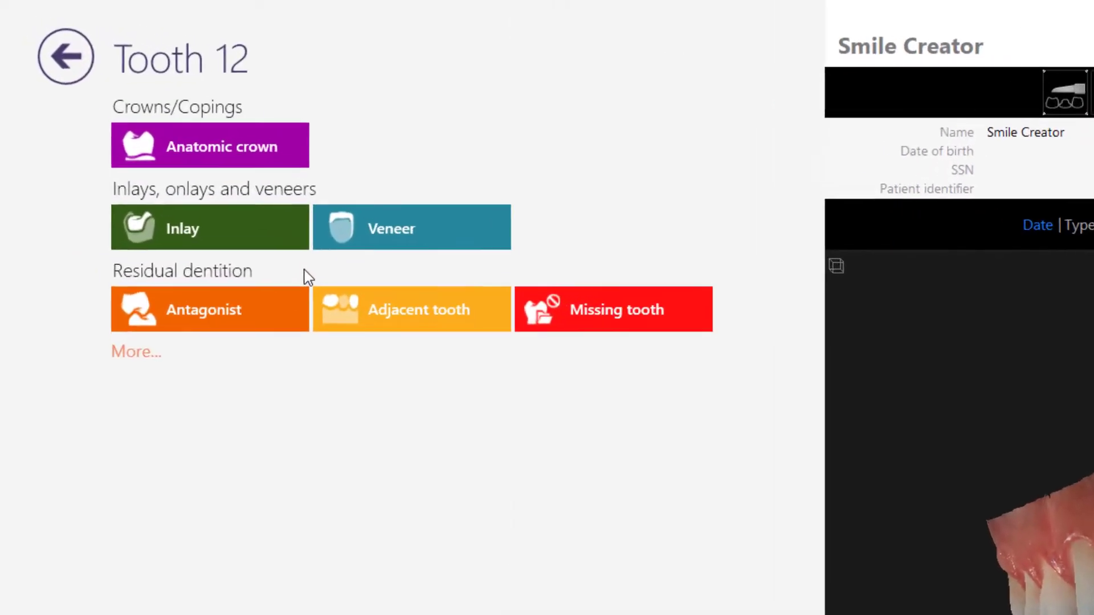
pyautogui.click(146, 363)
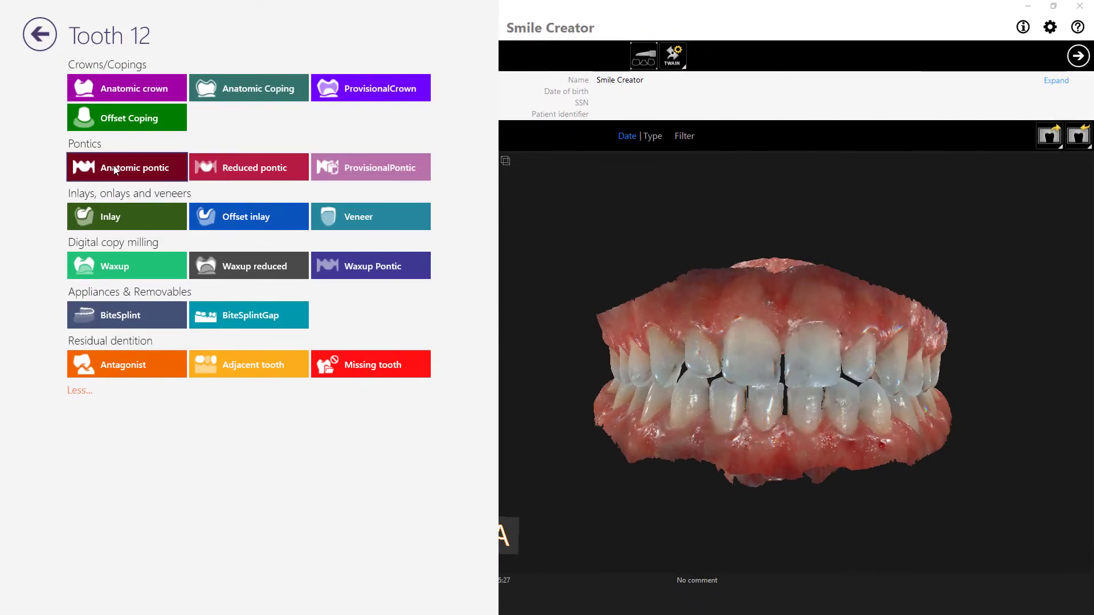
pyautogui.click(116, 169)
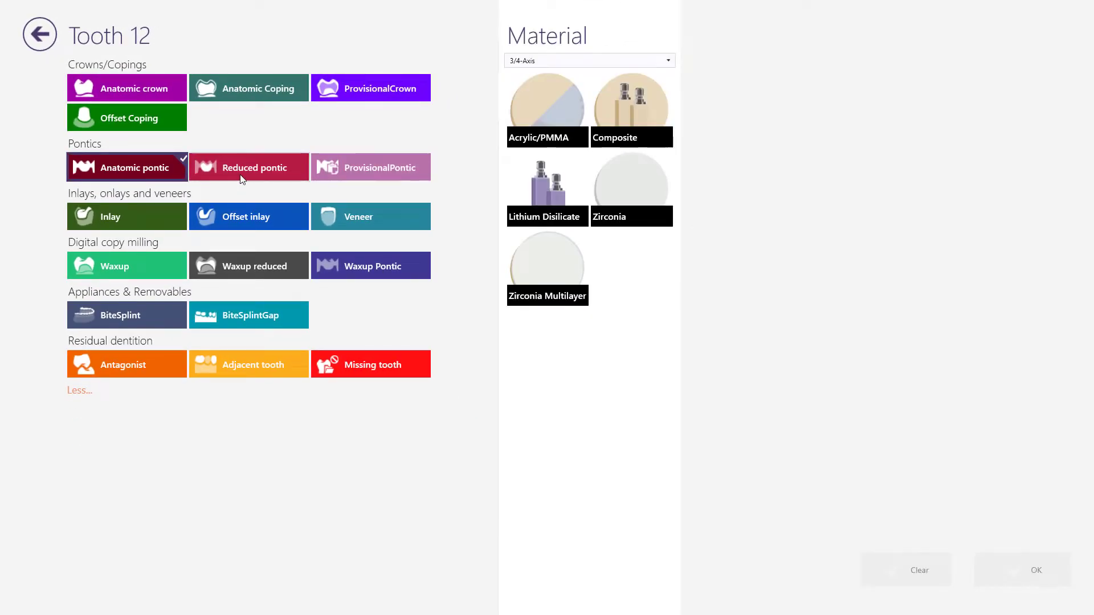
pyautogui.click(546, 118)
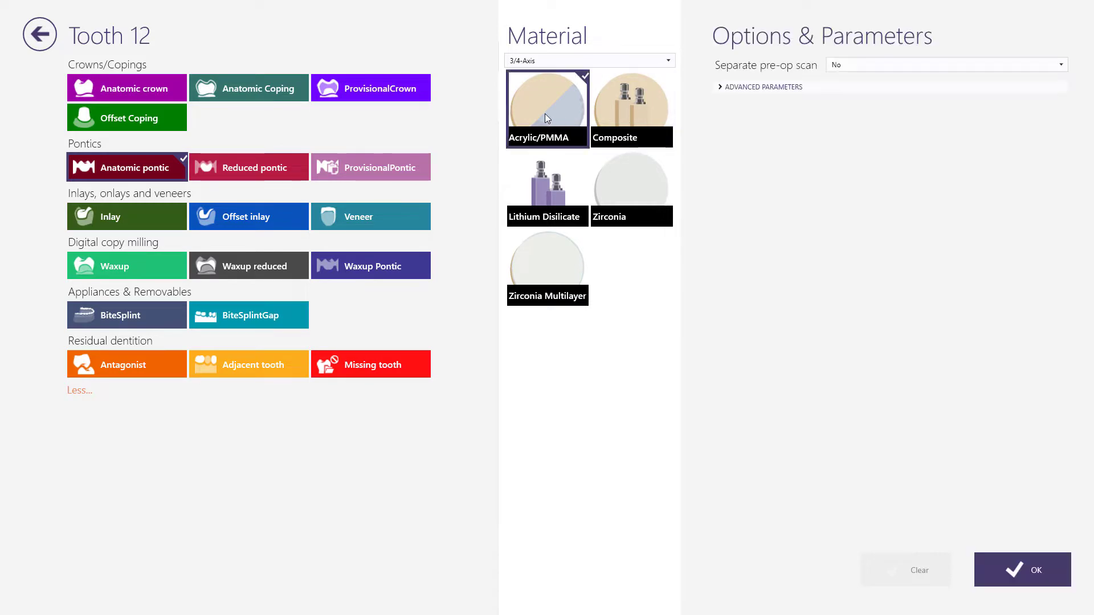
pyautogui.click(1022, 572)
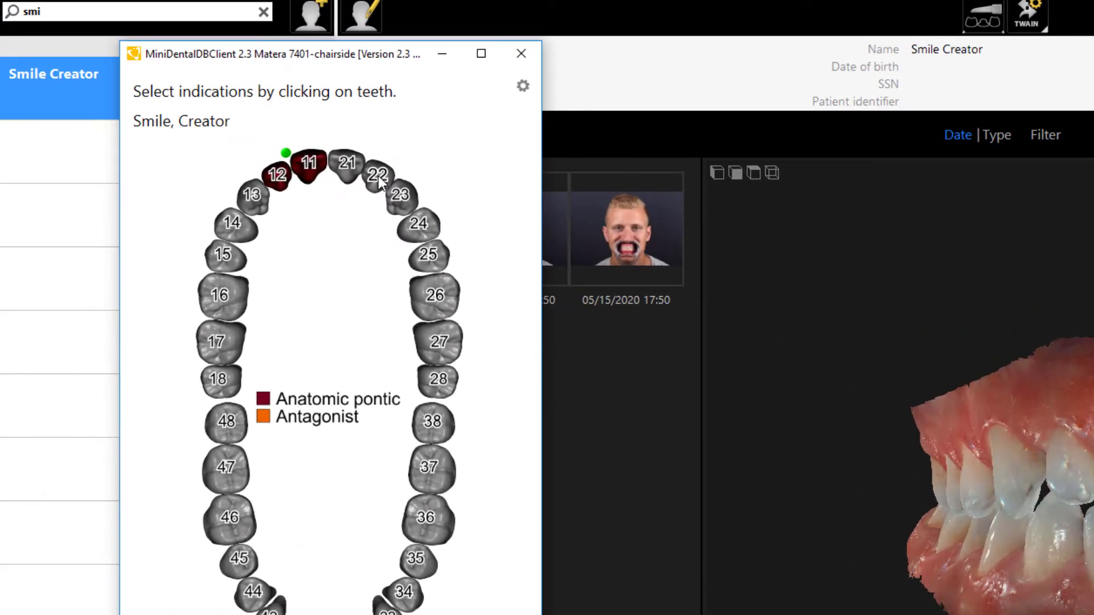
# Step: Extend the pontic to teeth 11, 21 and 22 and mark tooth 42 as antagonist
pyautogui.click(379, 178)
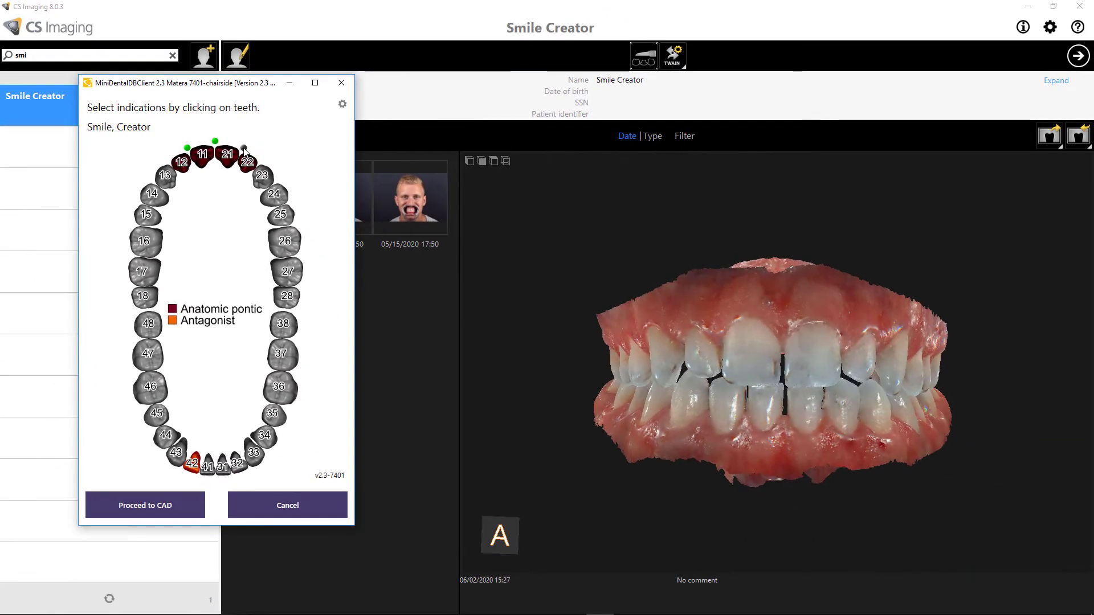
pyautogui.click(295, 614)
pyautogui.doubleClick(194, 466)
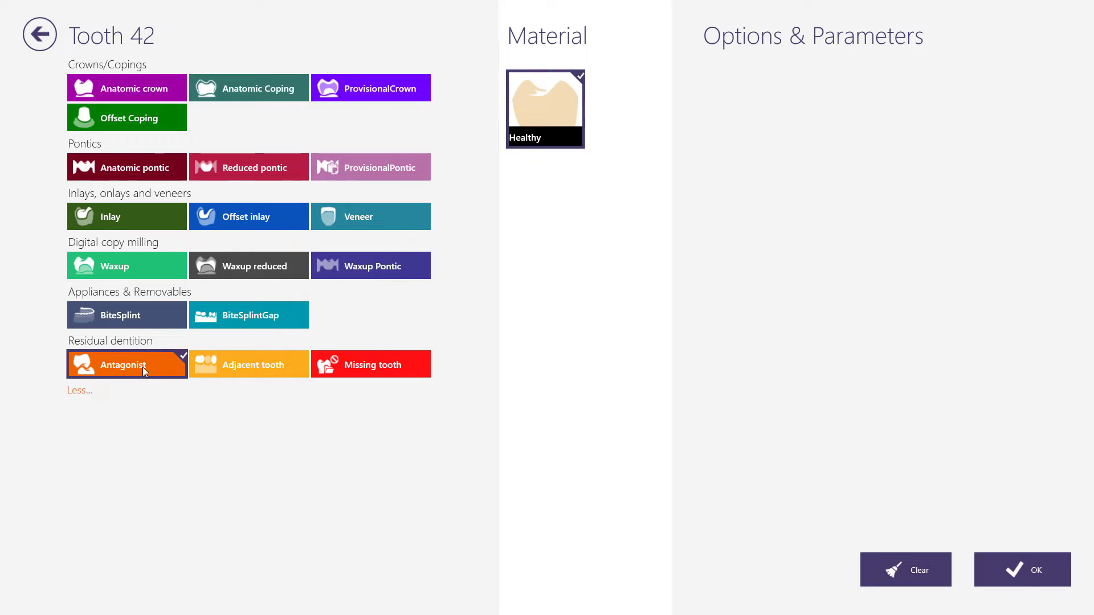
pyautogui.click(1020, 570)
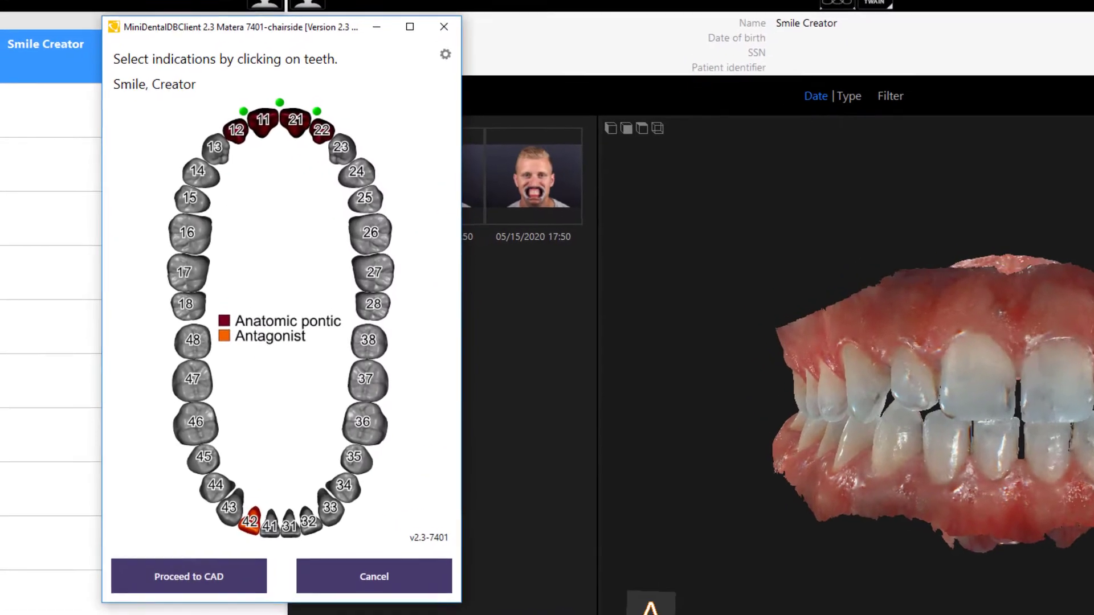
# Step: Proceed to CAD, start Smile Creator and load Retractor.png as the retracted photo
pyautogui.click(188, 579)
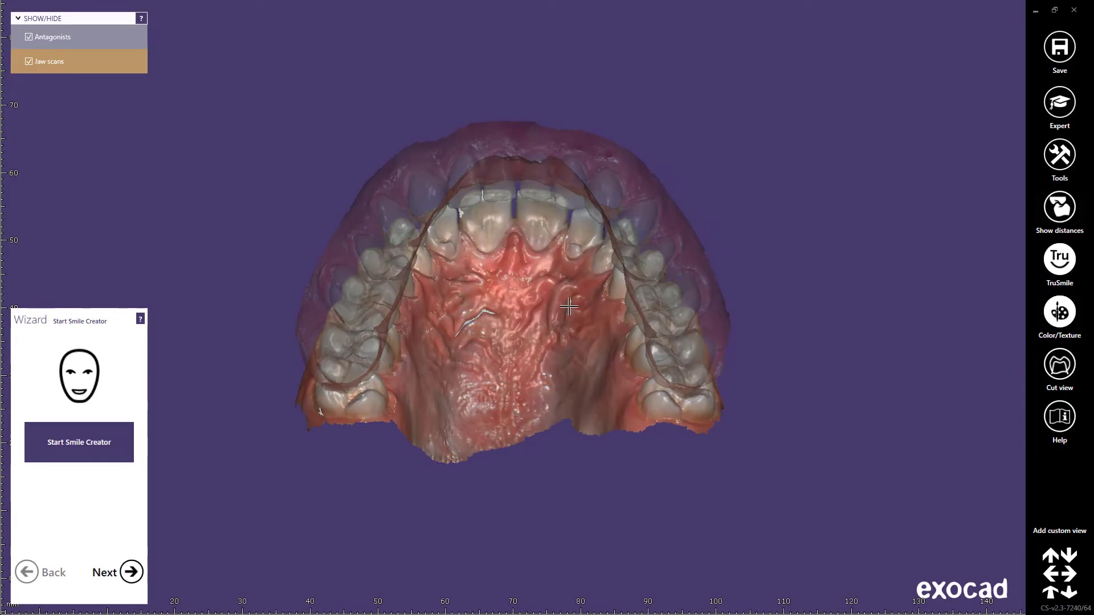
pyautogui.click(118, 439)
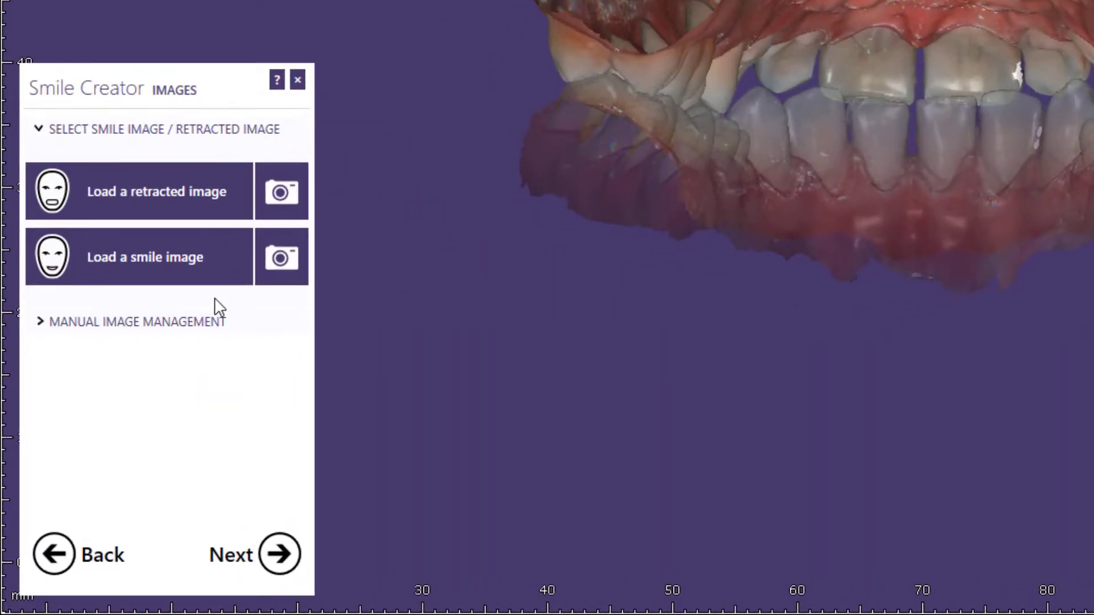
pyautogui.click(207, 194)
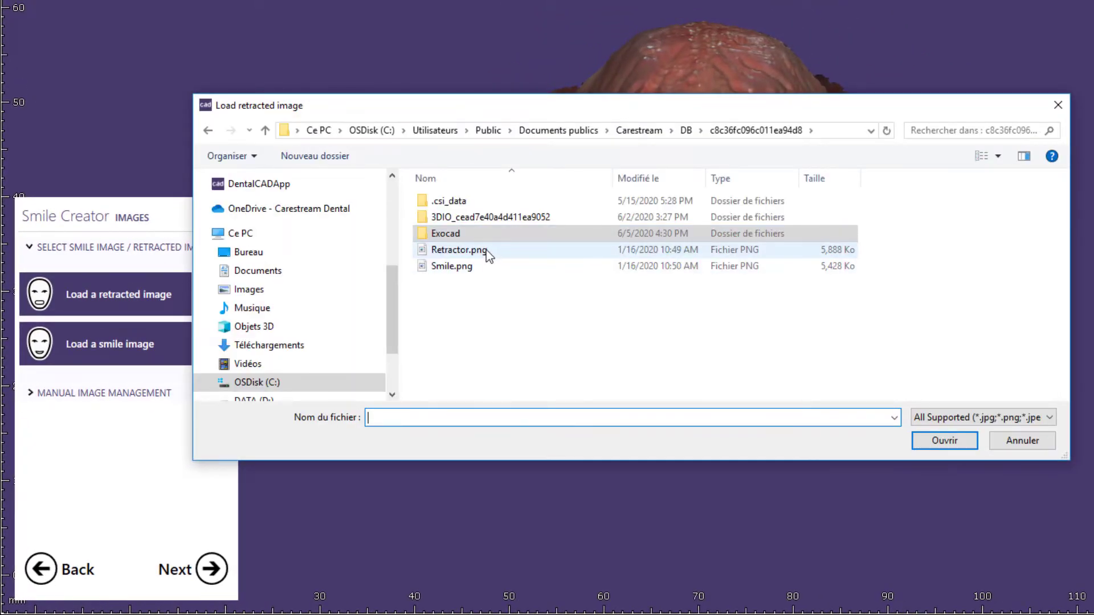
pyautogui.click(486, 250)
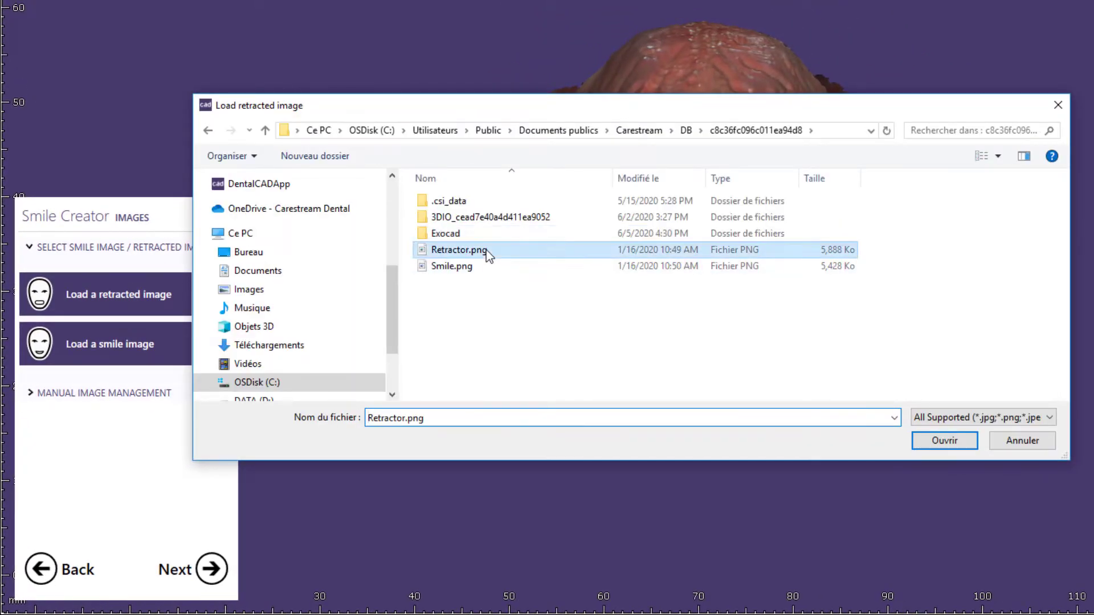
pyautogui.click(949, 445)
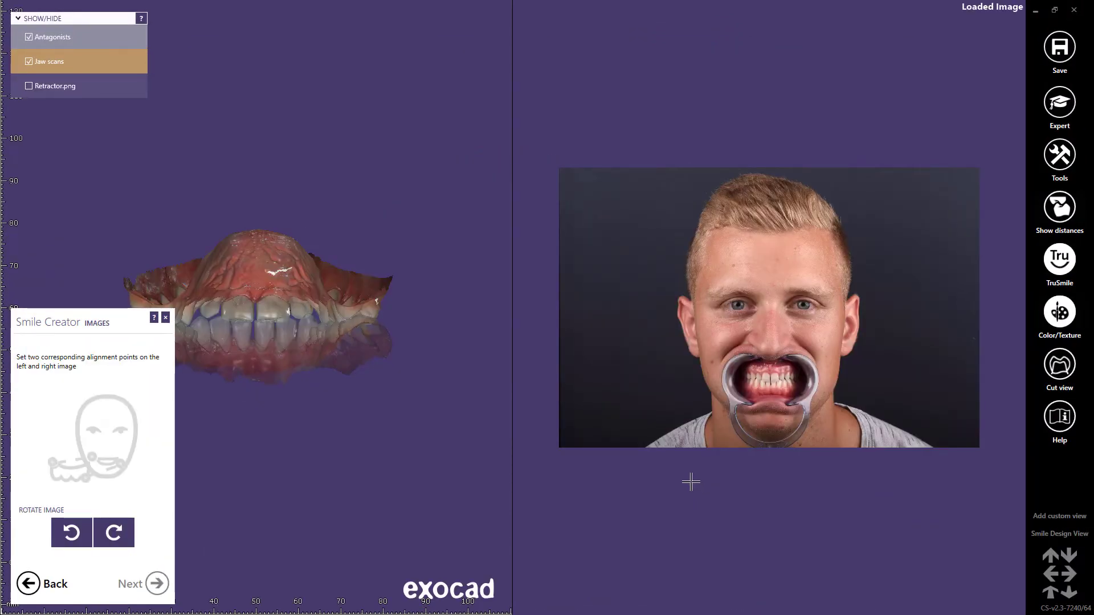
# Step: Turn the jaw scan to a frontal view and set two alignment points on it
pyautogui.moveTo(76, 280)
pyautogui.mouseDown(button='right')
pyautogui.moveTo(92, 280)
pyautogui.moveTo(88, 267)
pyautogui.mouseUp(button='right')
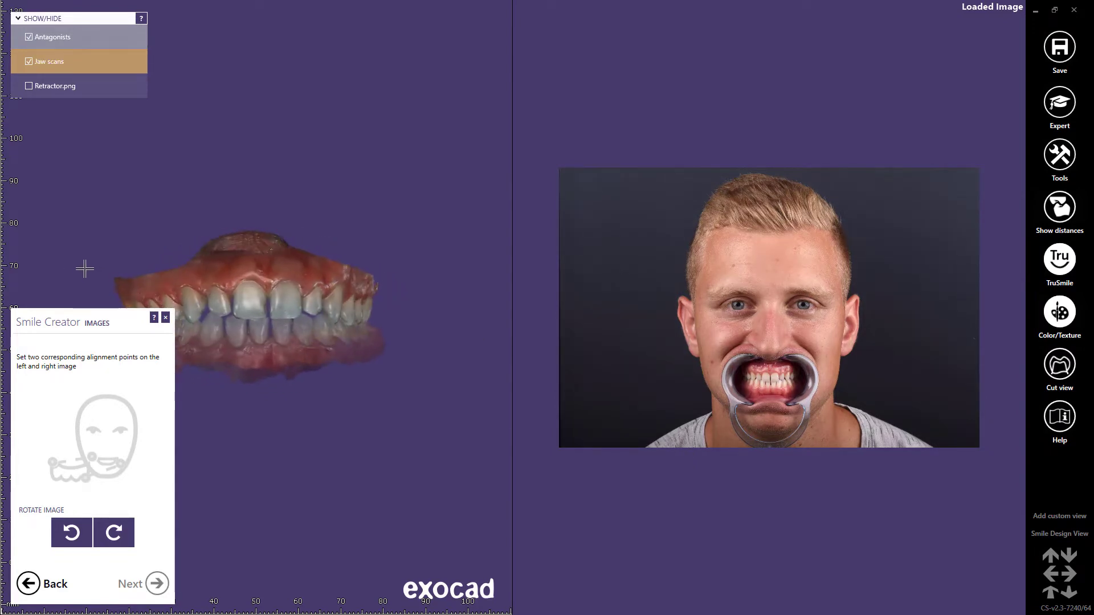
pyautogui.scroll(2, 239, 428)
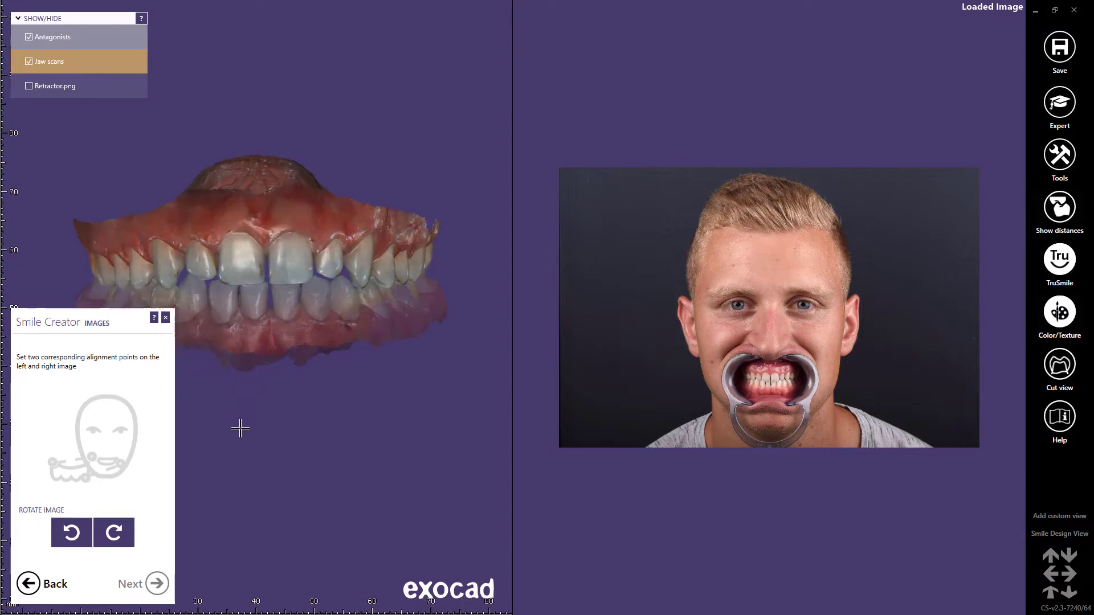
pyautogui.scroll(2, 239, 429)
pyautogui.scroll(6, 770, 495)
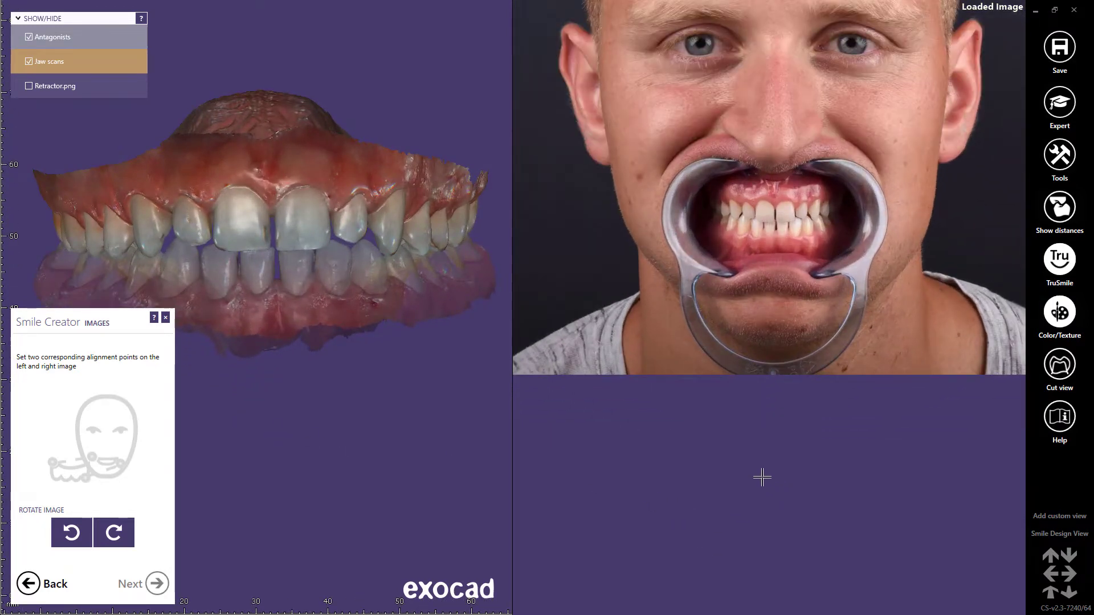
pyautogui.scroll(2, 764, 127)
pyautogui.scroll(3, 884, 142)
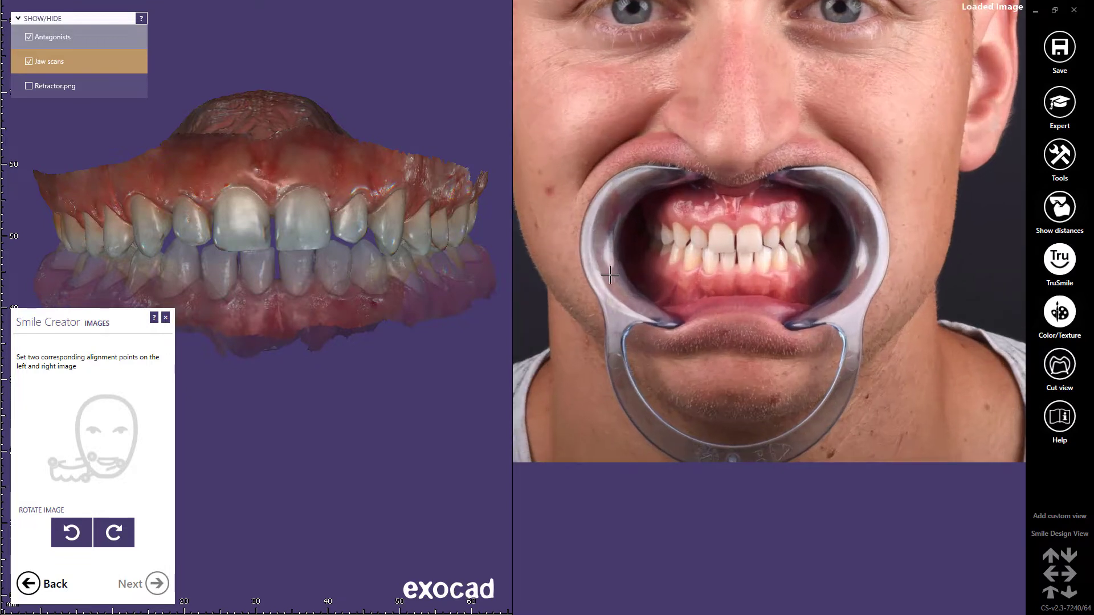
pyautogui.scroll(1, 573, 283)
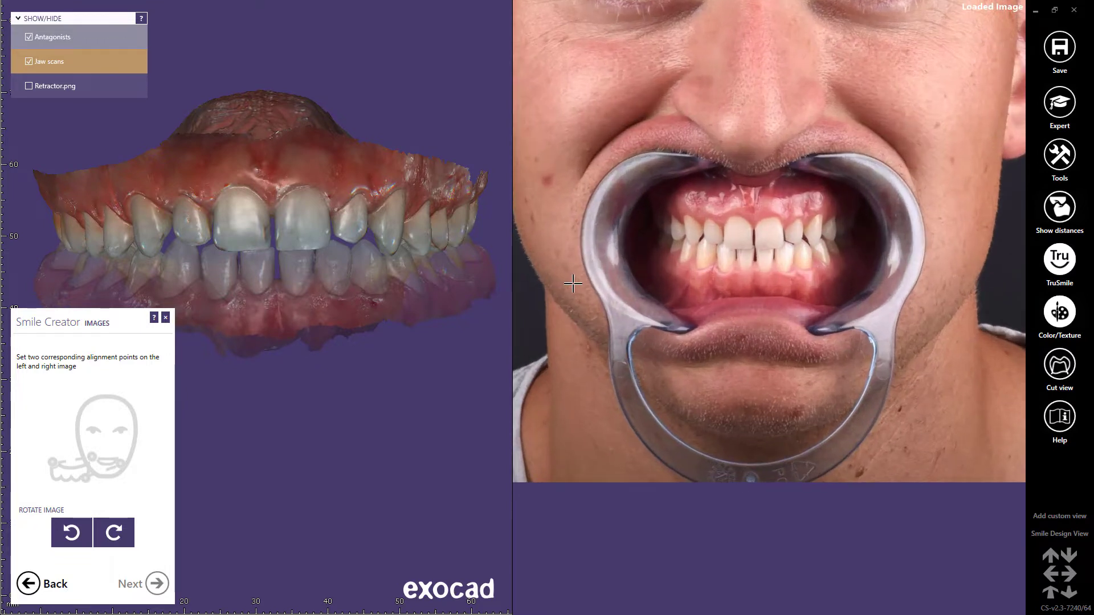
pyautogui.click(150, 252)
pyautogui.click(391, 250)
# Step: Set the two matching points on the photo and overlay it onto the scan
pyautogui.scroll(5, 712, 257)
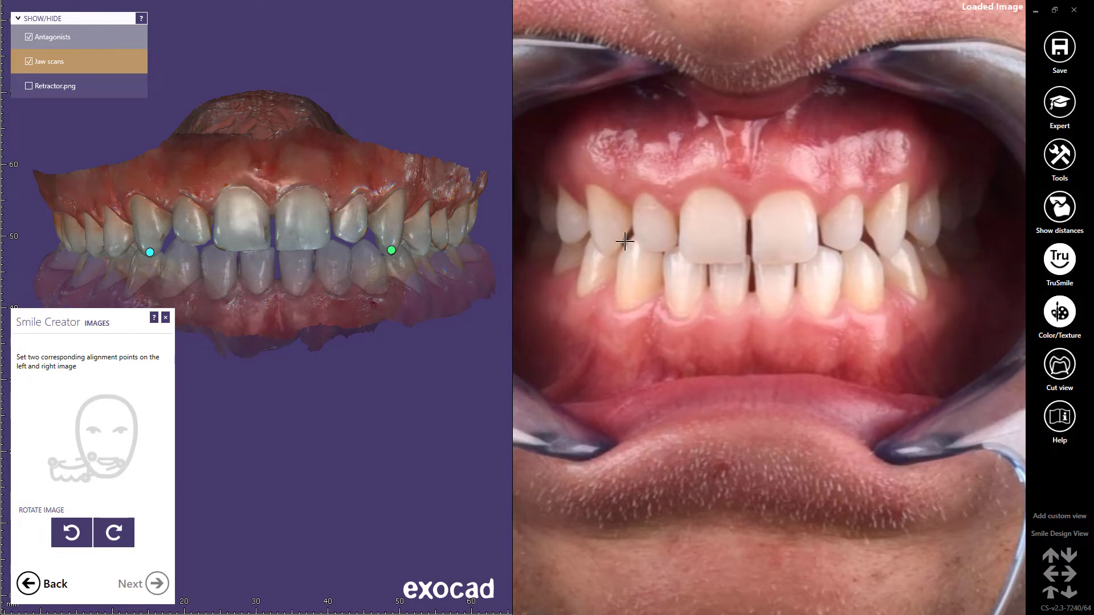
pyautogui.click(607, 251)
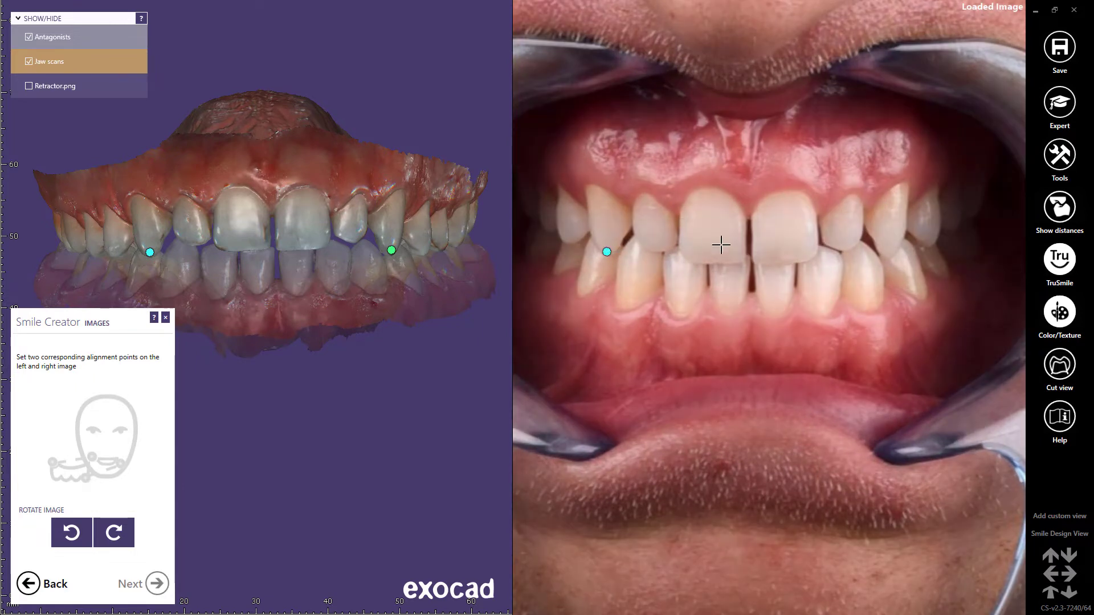
pyautogui.click(887, 252)
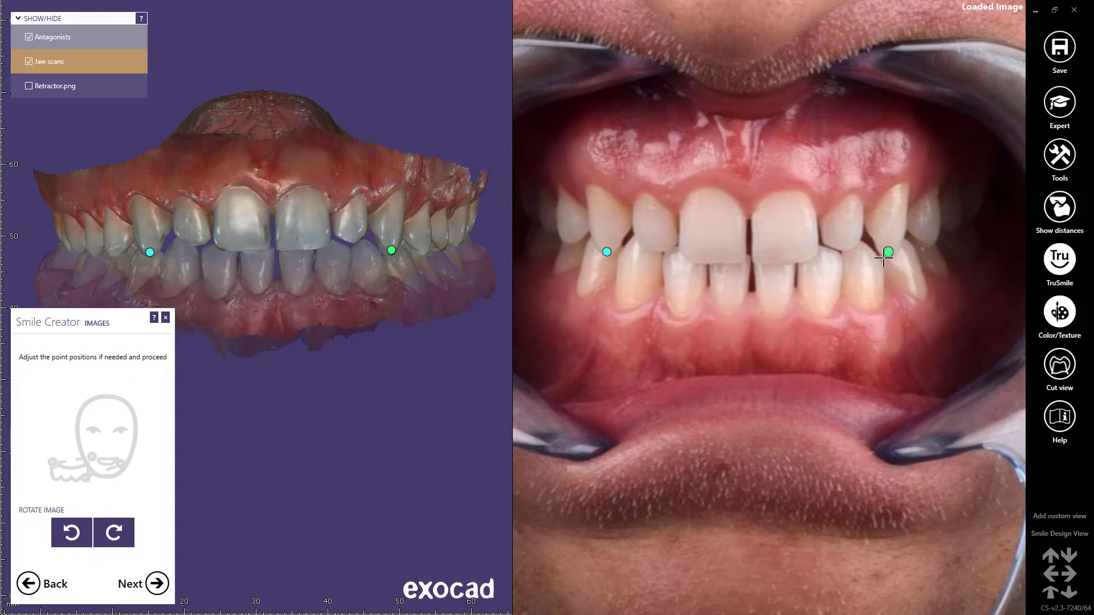
pyautogui.click(158, 587)
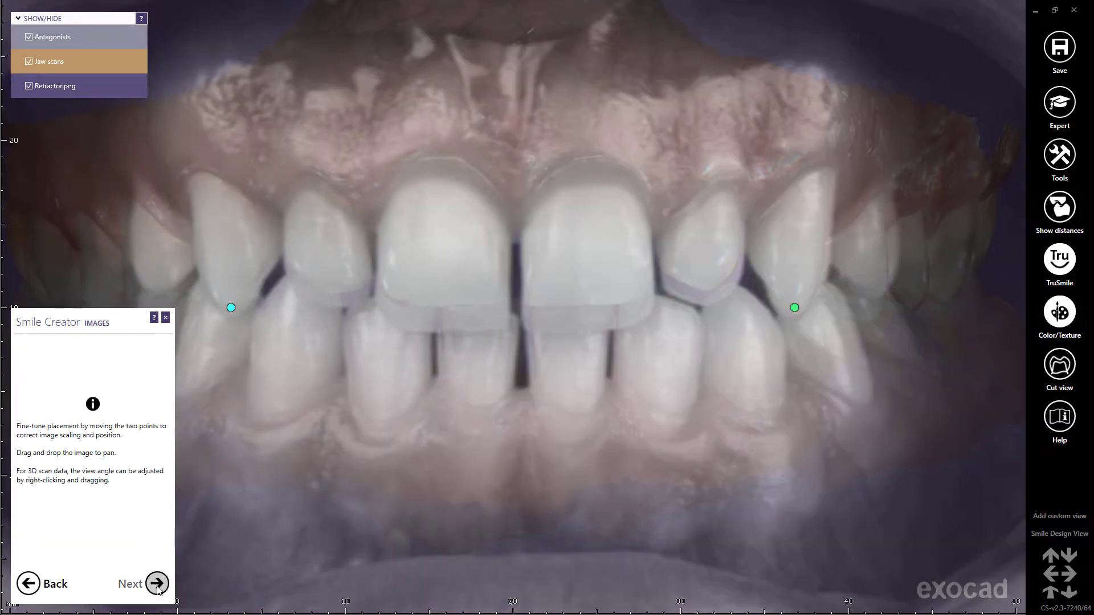
# Step: Shift, rescale and nudge the photo over the scan, adjust its transparency, and confirm
pyautogui.scroll(-5, 478, 431)
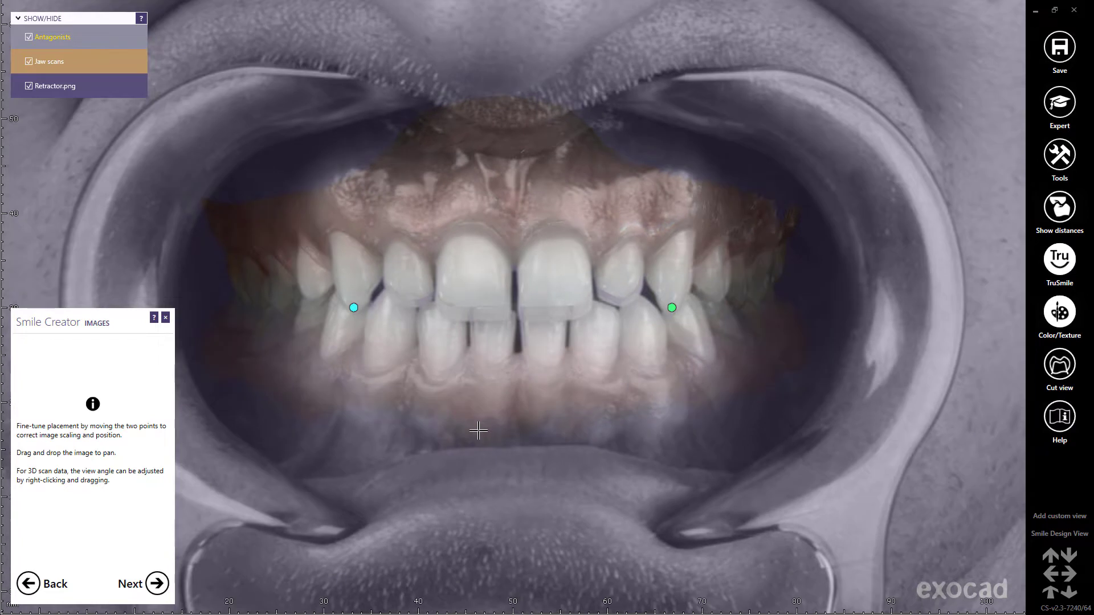
pyautogui.scroll(-3, 479, 431)
pyautogui.moveTo(543, 398); pyautogui.dragTo(543, 393)
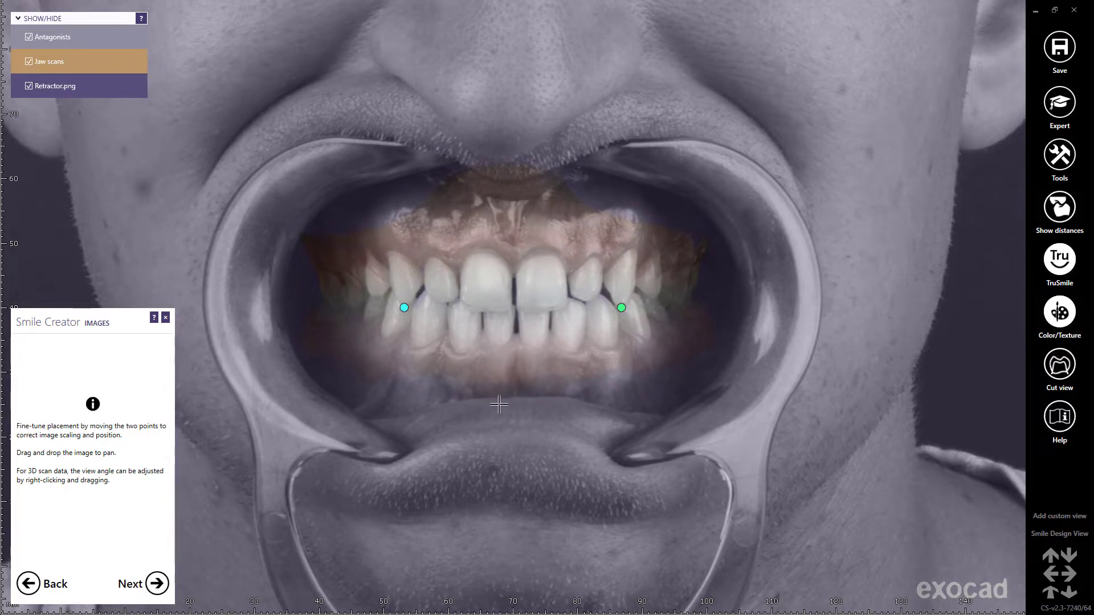
pyautogui.moveTo(623, 308); pyautogui.dragTo(620, 309)
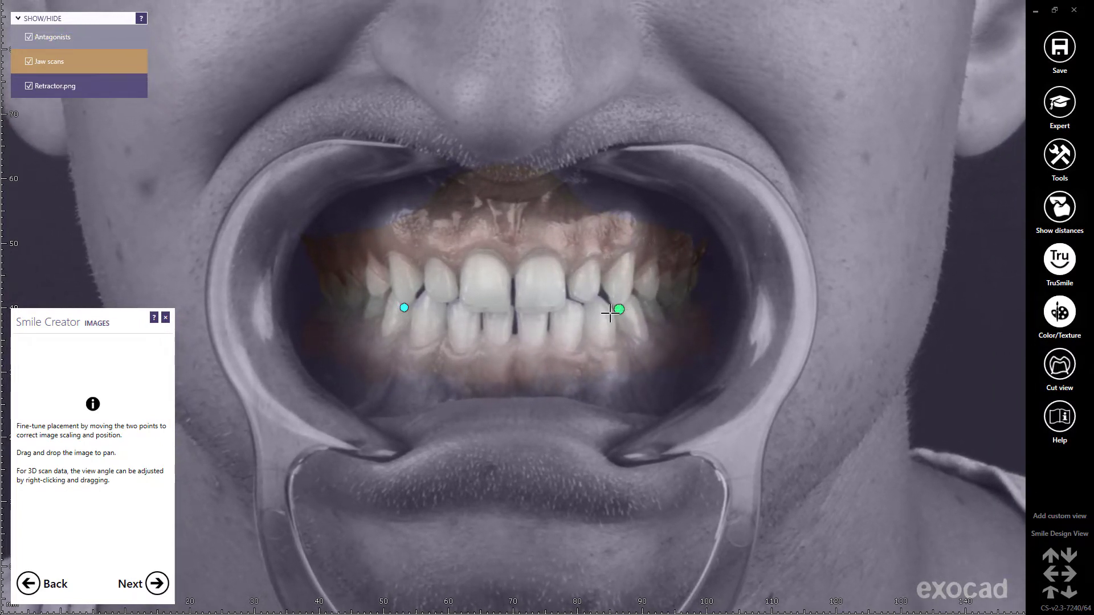
pyautogui.moveTo(514, 336); pyautogui.dragTo(513, 340)
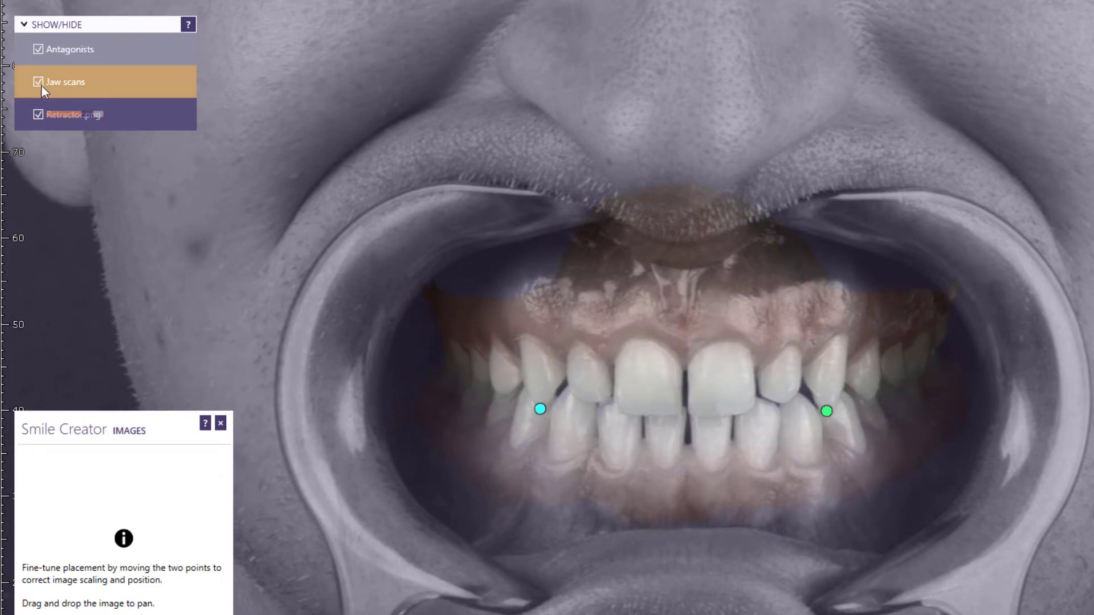
pyautogui.moveTo(86, 111)
pyautogui.mouseDown()
pyautogui.moveTo(73, 111)
pyautogui.moveTo(99, 112)
pyautogui.mouseUp()
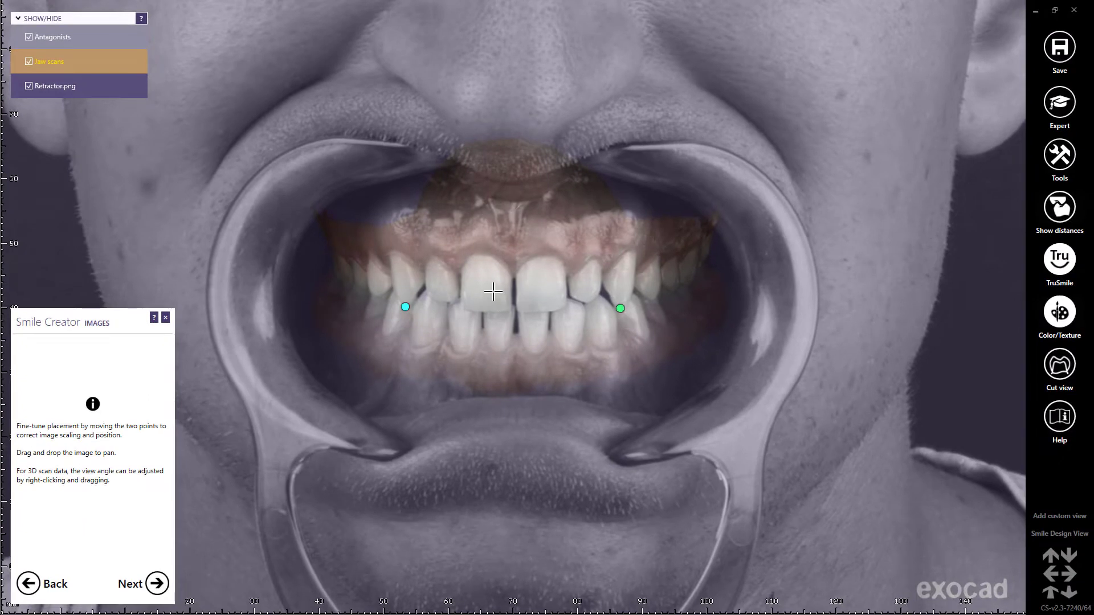
pyautogui.scroll(3, 657, 383)
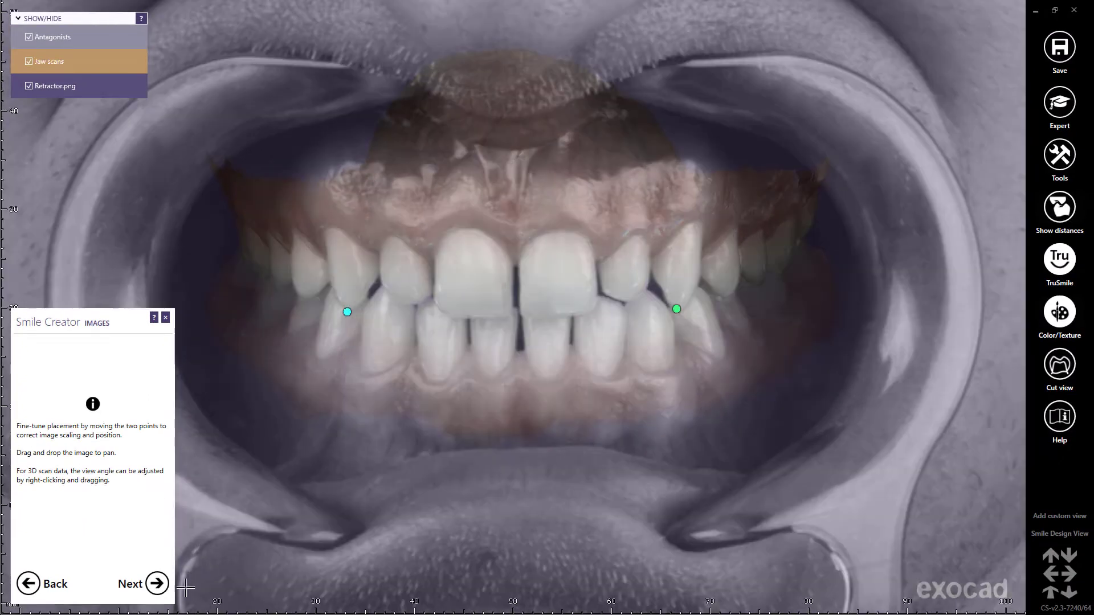
pyautogui.click(157, 582)
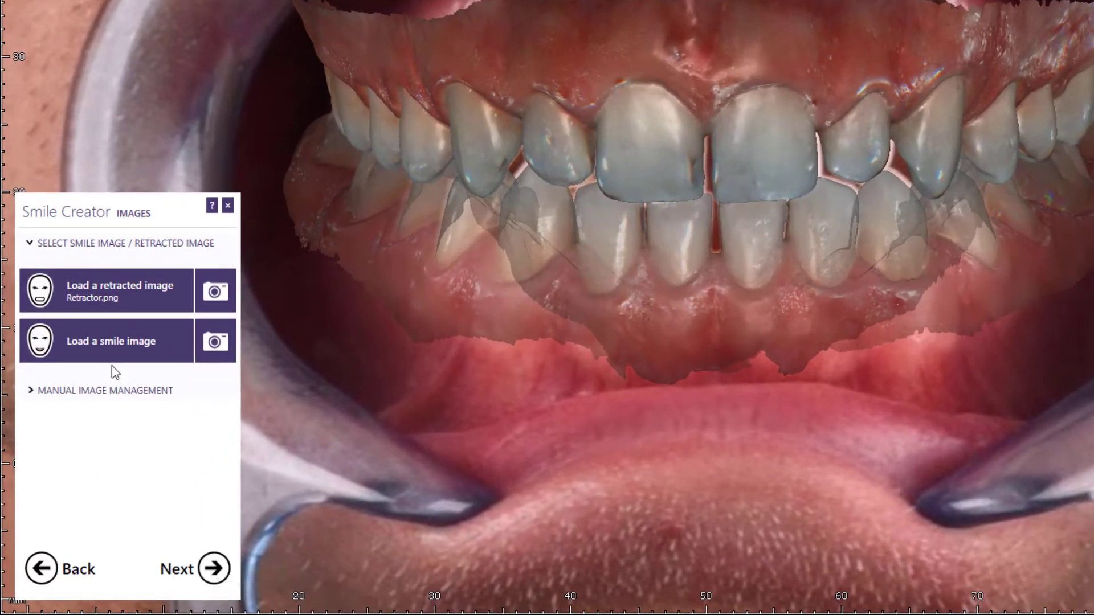
# Step: Load the smile image and mark both of the patient's eyes
pyautogui.click(118, 344)
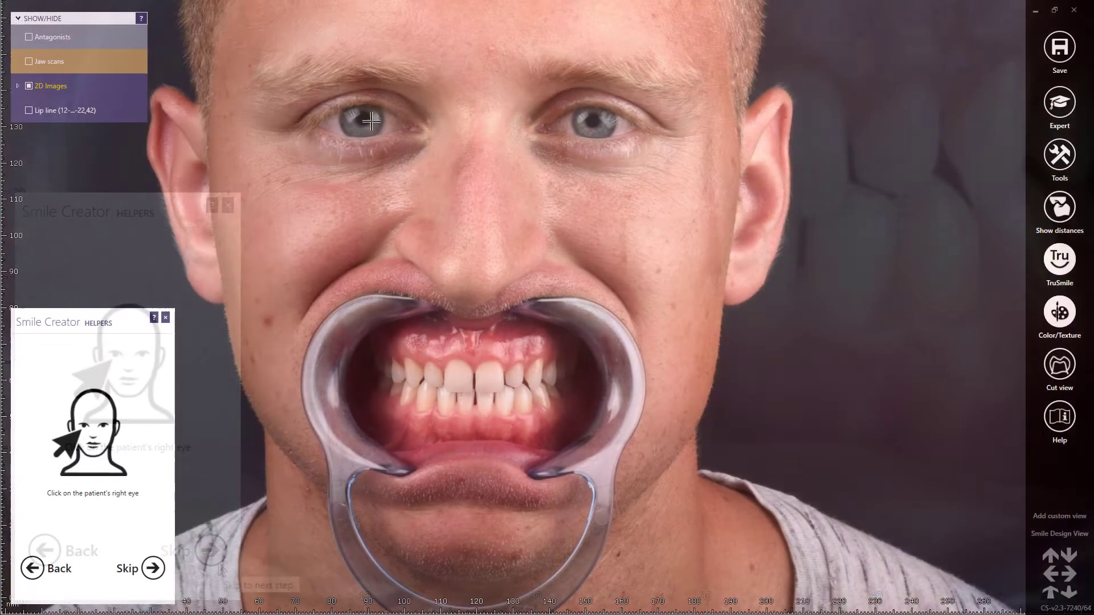
pyautogui.click(363, 120)
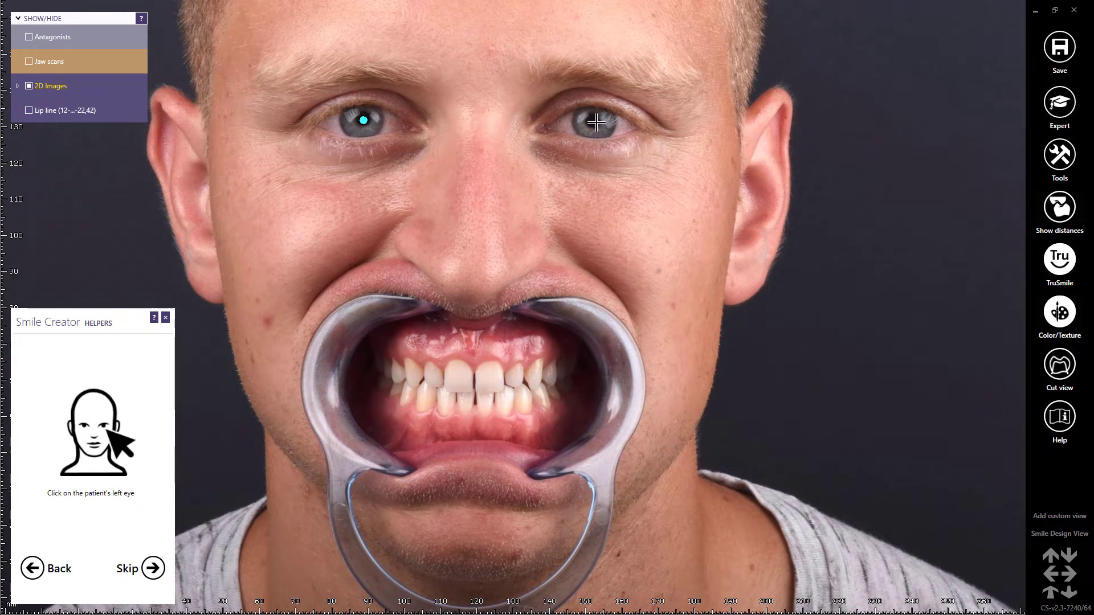
pyautogui.click(595, 122)
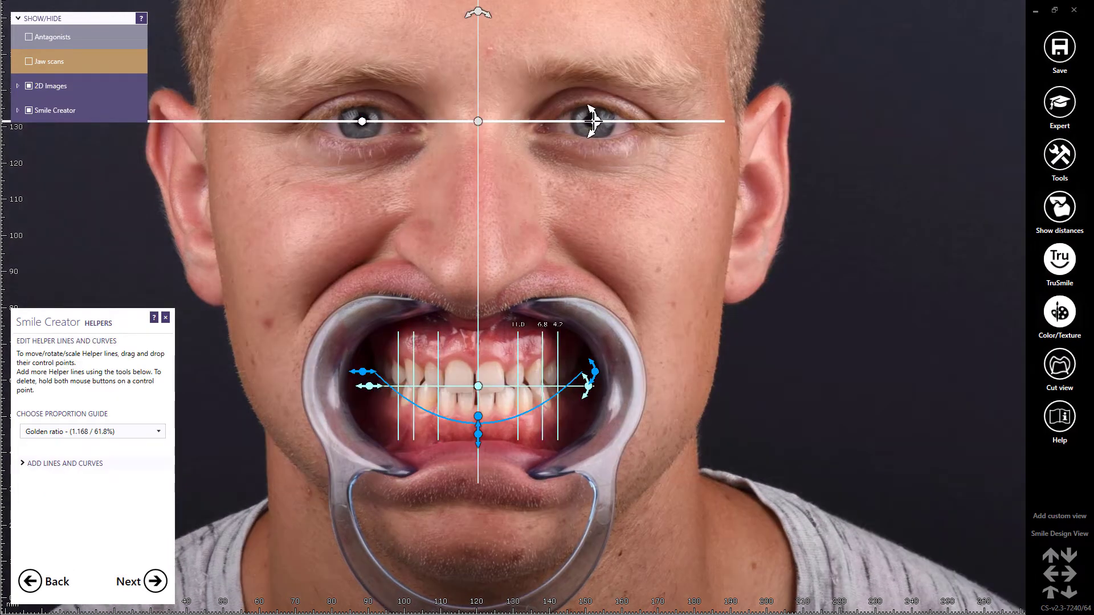
# Step: Move the golden-ratio helper grid onto the teeth, shortening and tilting its horizontal line
pyautogui.scroll(3, 407, 436)
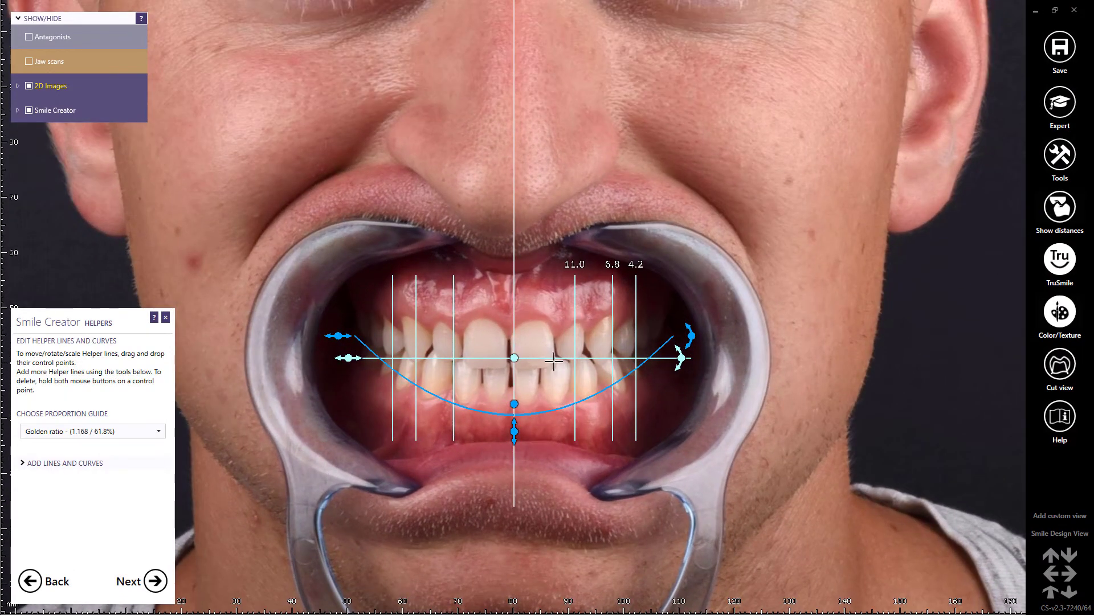
pyautogui.moveTo(514, 357); pyautogui.dragTo(511, 368)
pyautogui.moveTo(349, 369); pyautogui.dragTo(380, 368)
pyautogui.moveTo(641, 371); pyautogui.dragTo(644, 370)
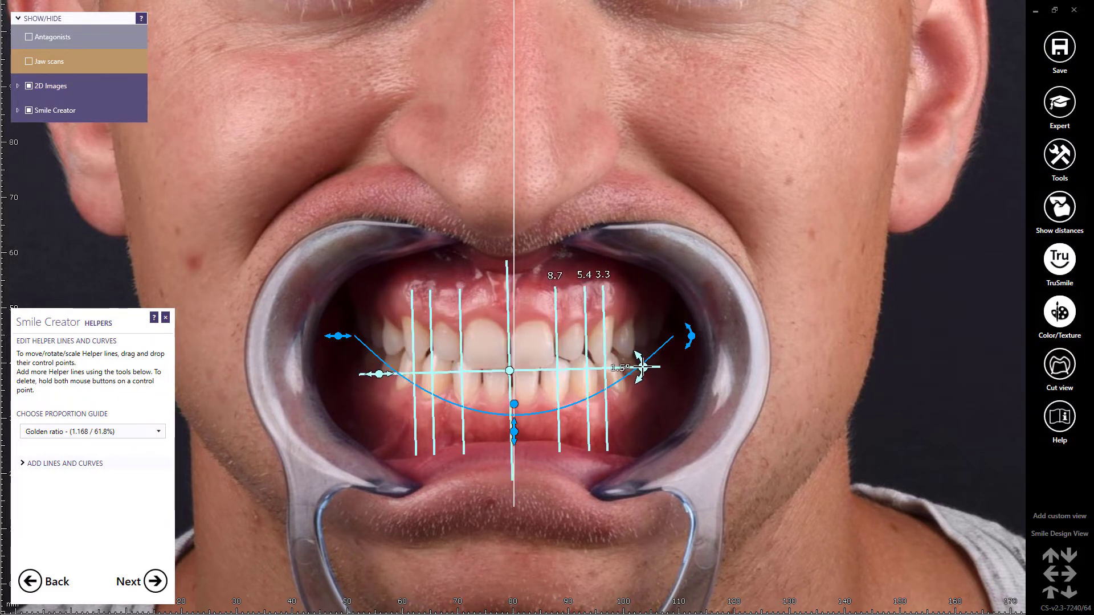
pyautogui.click(18, 111)
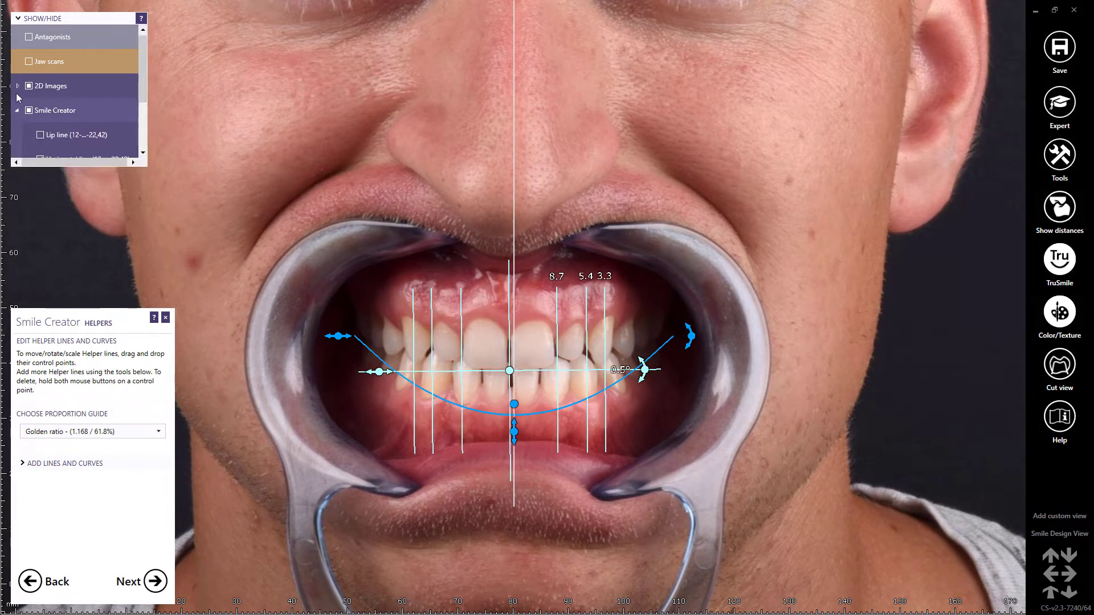
pyautogui.click(18, 85)
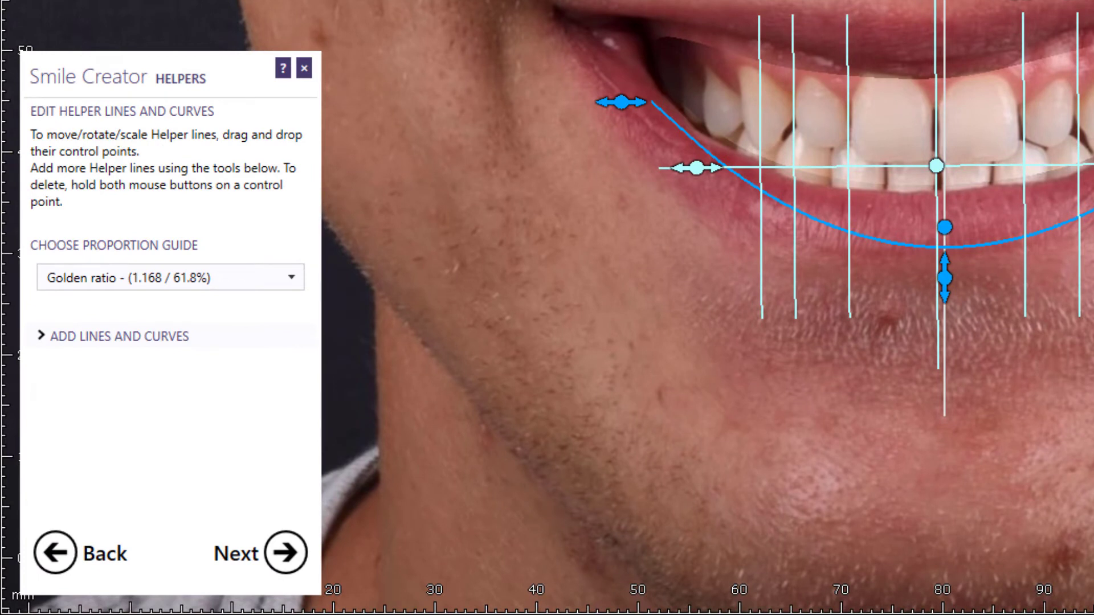
# Step: Raise the smile curve slightly, keeping Golden ratio as the proportion guide
pyautogui.moveTo(944, 278); pyautogui.dragTo(943, 239)
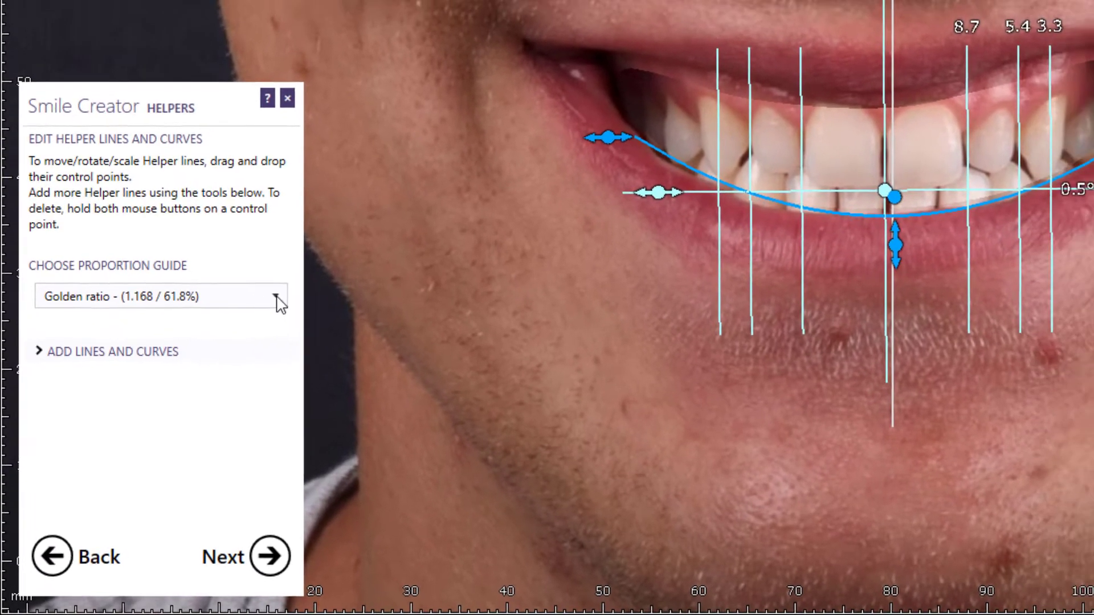
pyautogui.click(291, 277)
pyautogui.scroll(-3, 233, 297)
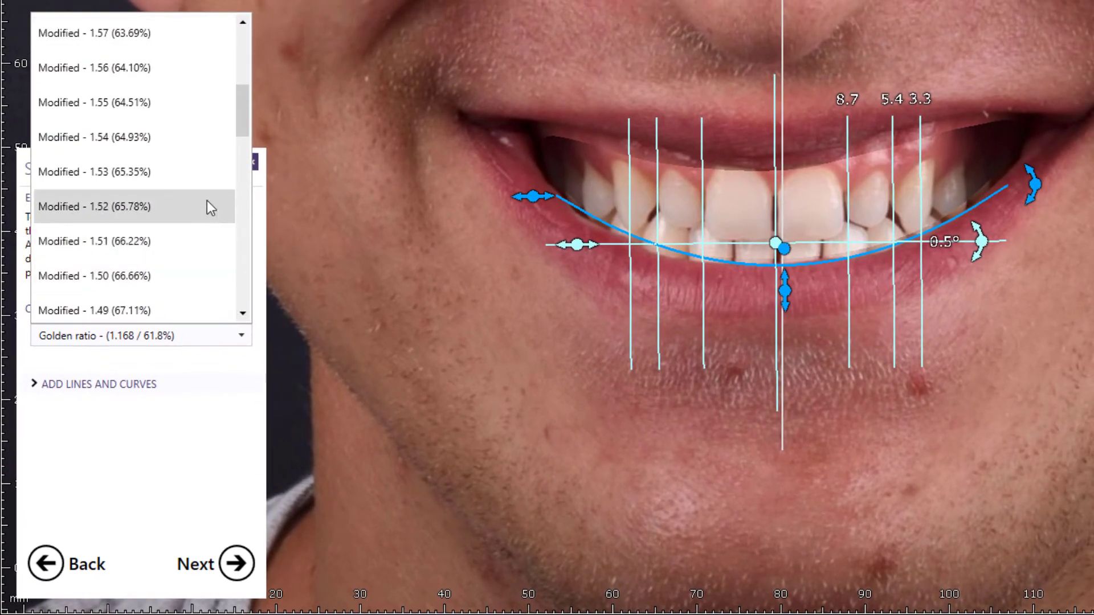
pyautogui.moveTo(247, 115); pyautogui.dragTo(238, 58)
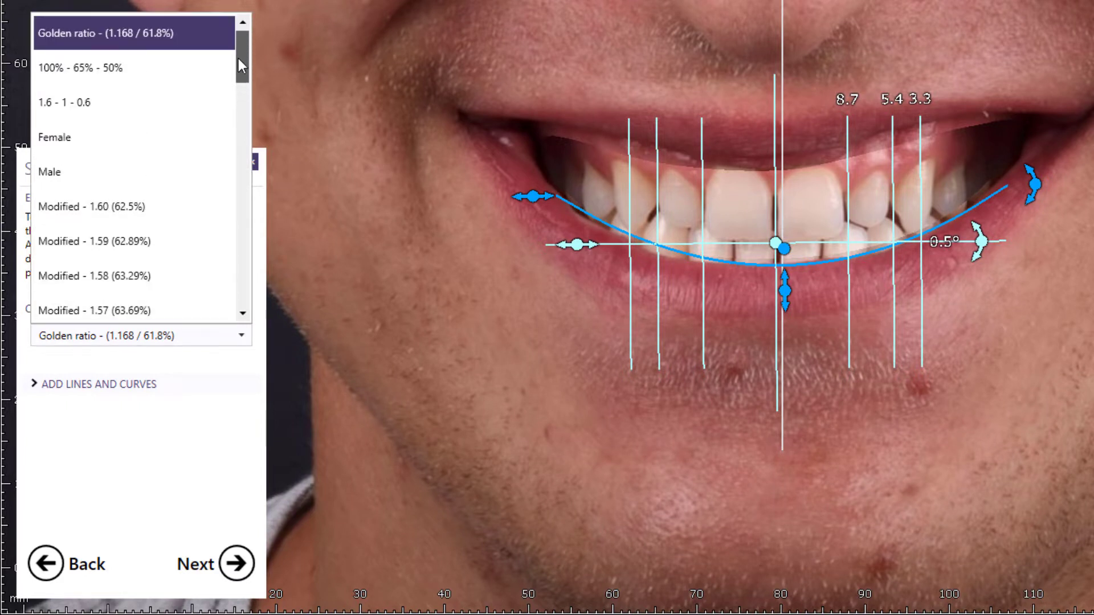
pyautogui.scroll(-1, 212, 350)
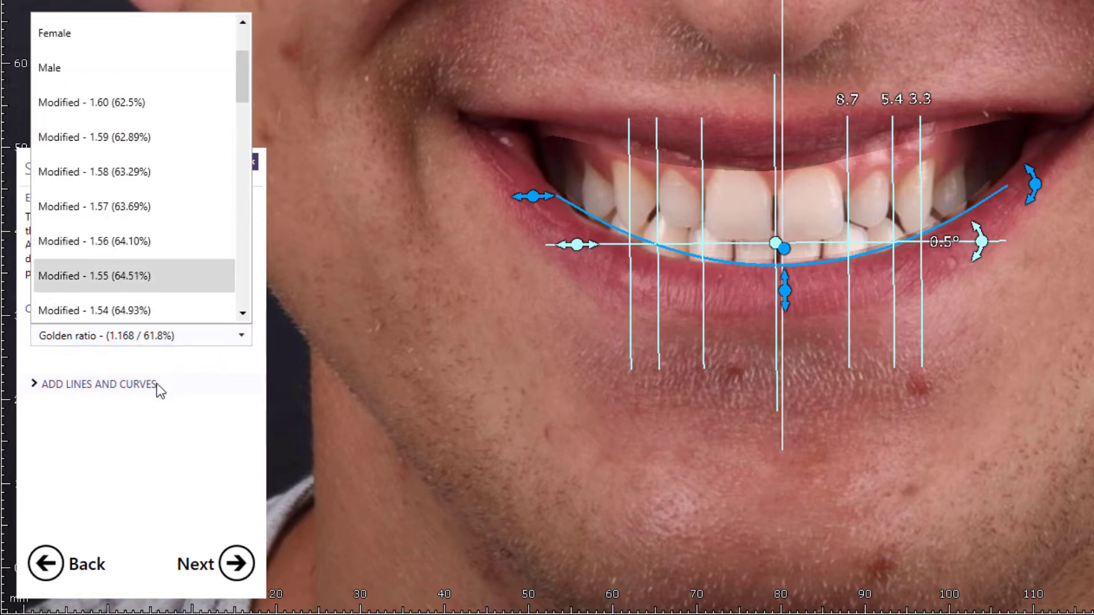
pyautogui.click(156, 386)
# Step: Add a horizontal smile line centred on the facial midline, tilted to match the smile
pyautogui.click(160, 387)
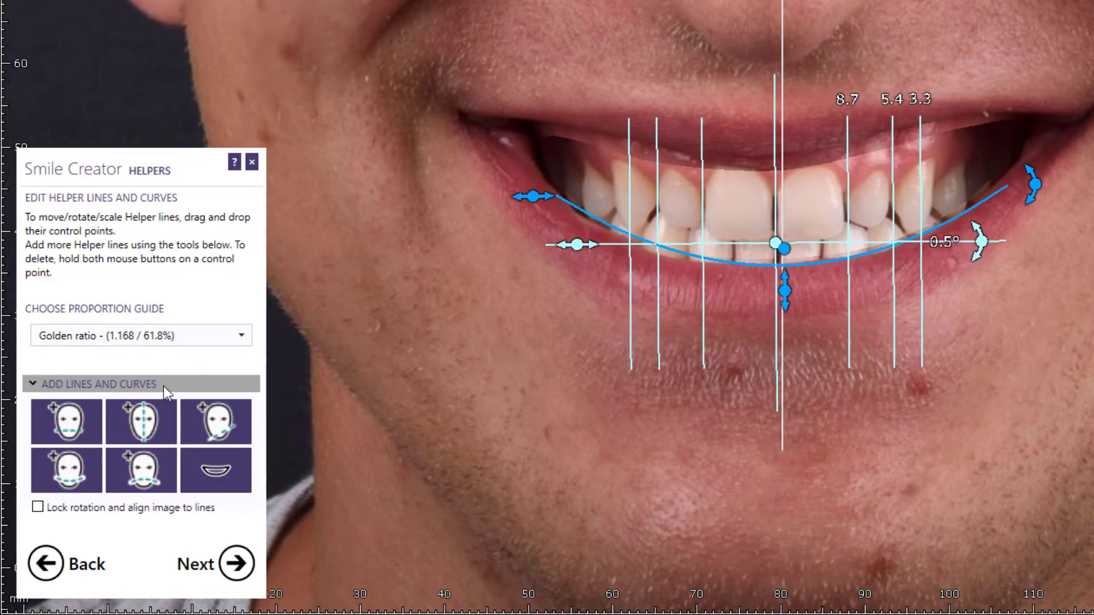
pyautogui.click(78, 425)
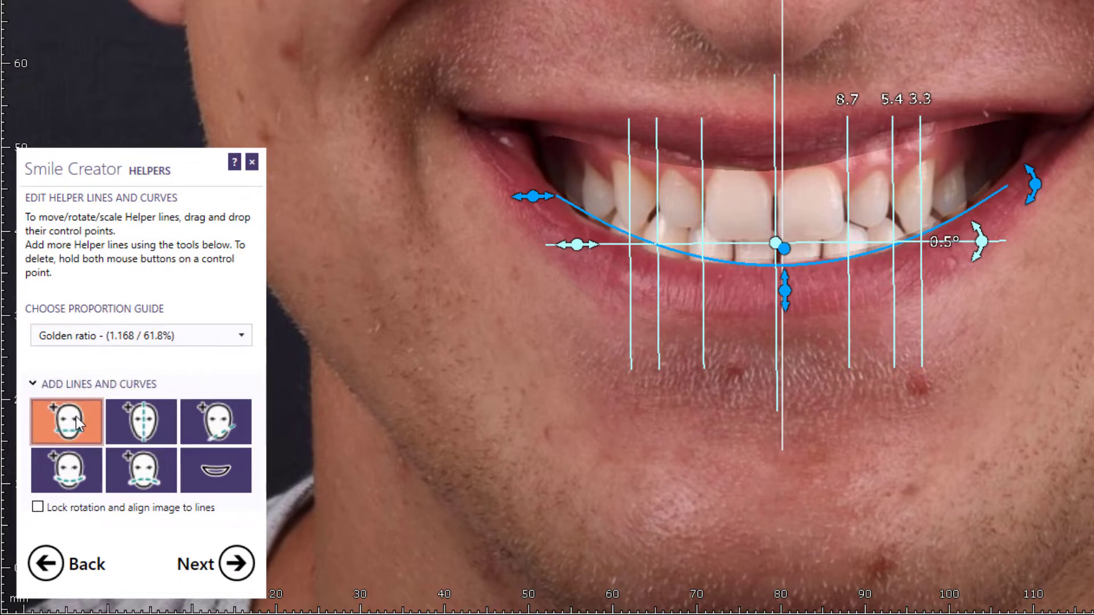
pyautogui.click(759, 177)
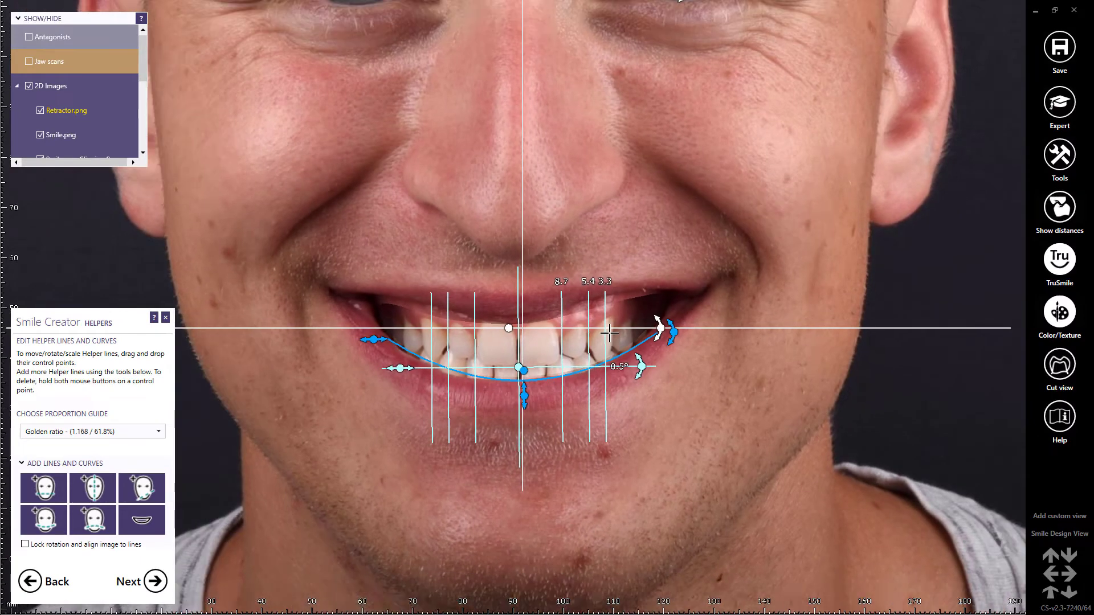
pyautogui.scroll(-3, 609, 334)
pyautogui.moveTo(533, 329)
pyautogui.mouseDown()
pyautogui.moveTo(545, 296)
pyautogui.moveTo(546, 319)
pyautogui.mouseUp()
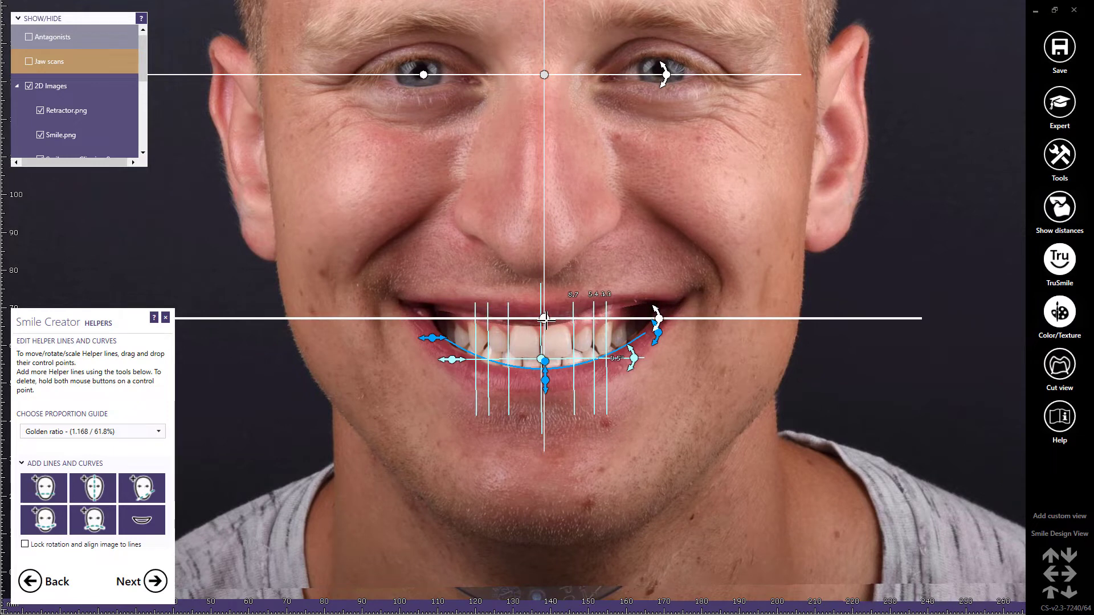
pyautogui.moveTo(657, 316)
pyautogui.mouseDown()
pyautogui.moveTo(655, 308)
pyautogui.moveTo(658, 332)
pyautogui.moveTo(658, 315)
pyautogui.mouseUp()
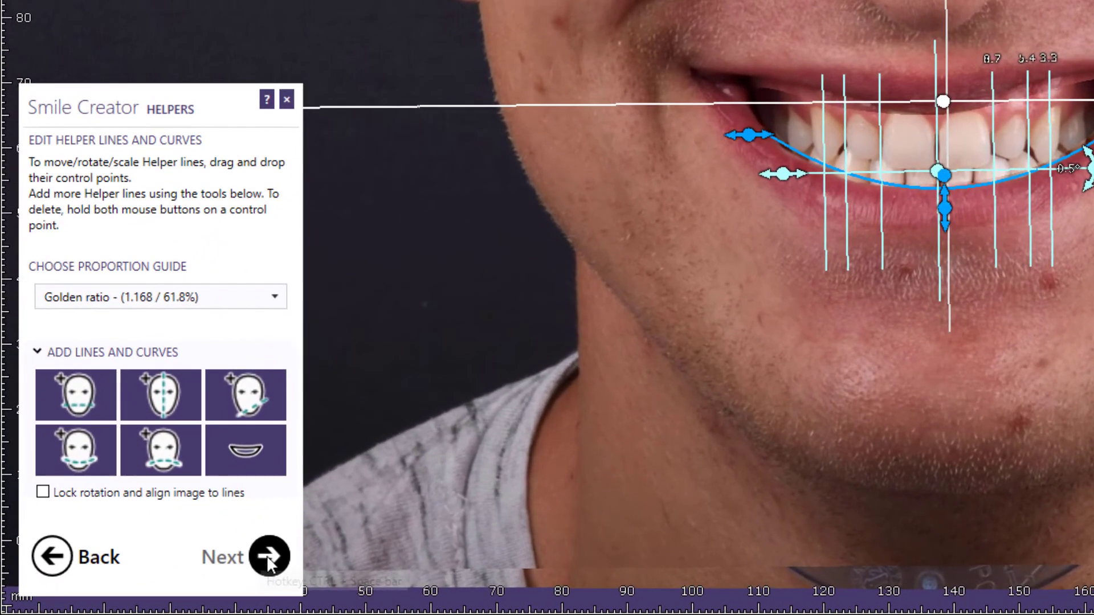
pyautogui.click(155, 581)
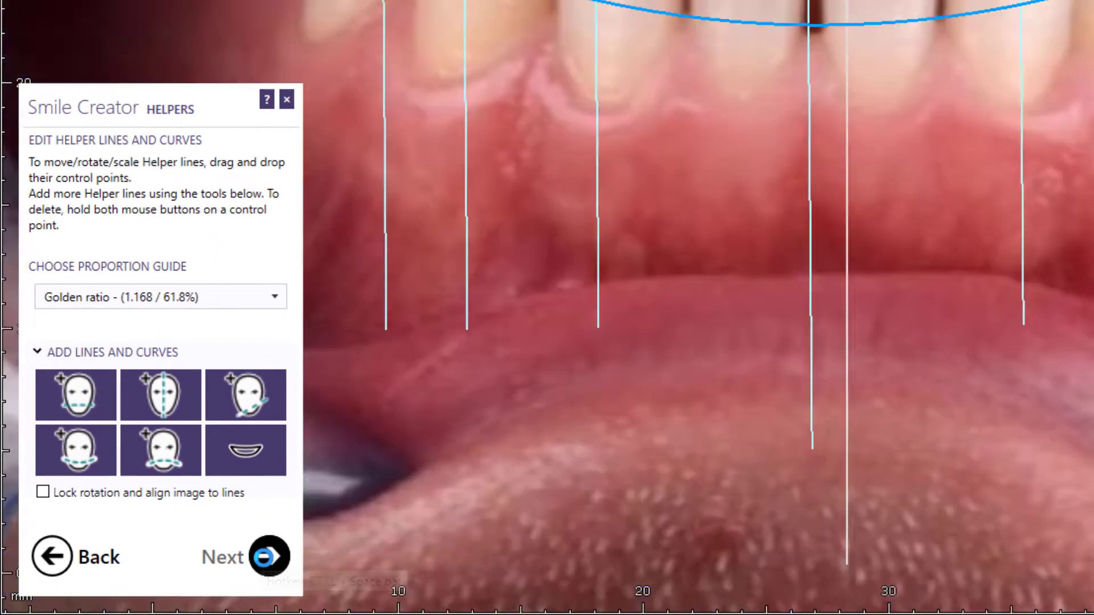
# Step: Try the pritiQ and ZRS 01 tooth libraries and stretch the front-tooth outlines taller
pyautogui.click(215, 171)
pyautogui.moveTo(251, 290); pyautogui.dragTo(255, 221)
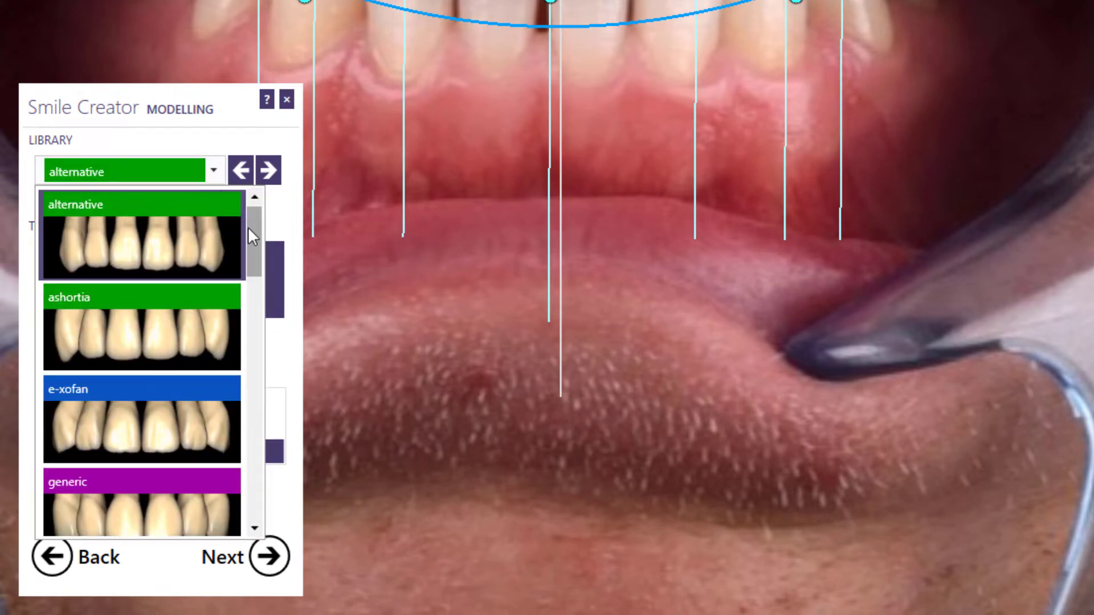
pyautogui.moveTo(252, 264); pyautogui.dragTo(249, 329)
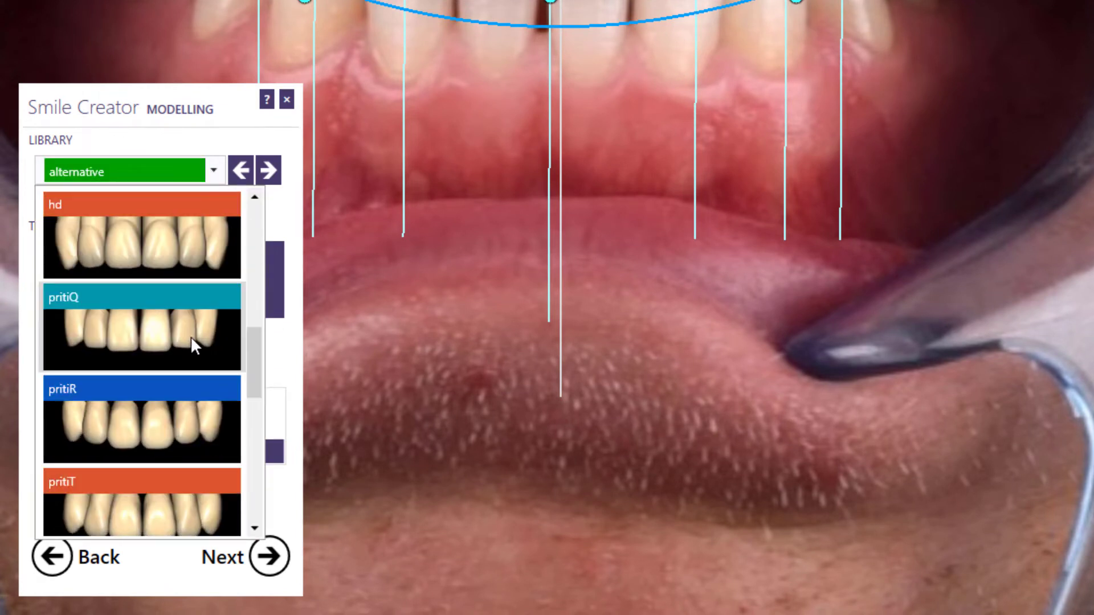
pyautogui.click(190, 336)
pyautogui.click(213, 170)
pyautogui.scroll(-5, 175, 430)
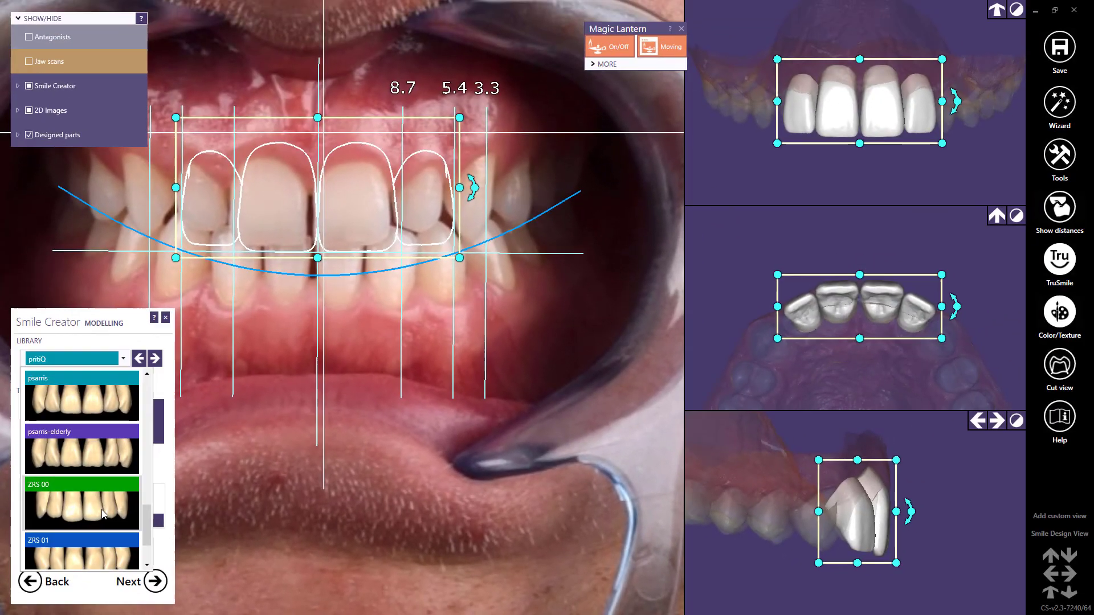
pyautogui.scroll(-1, 101, 509)
pyautogui.click(95, 512)
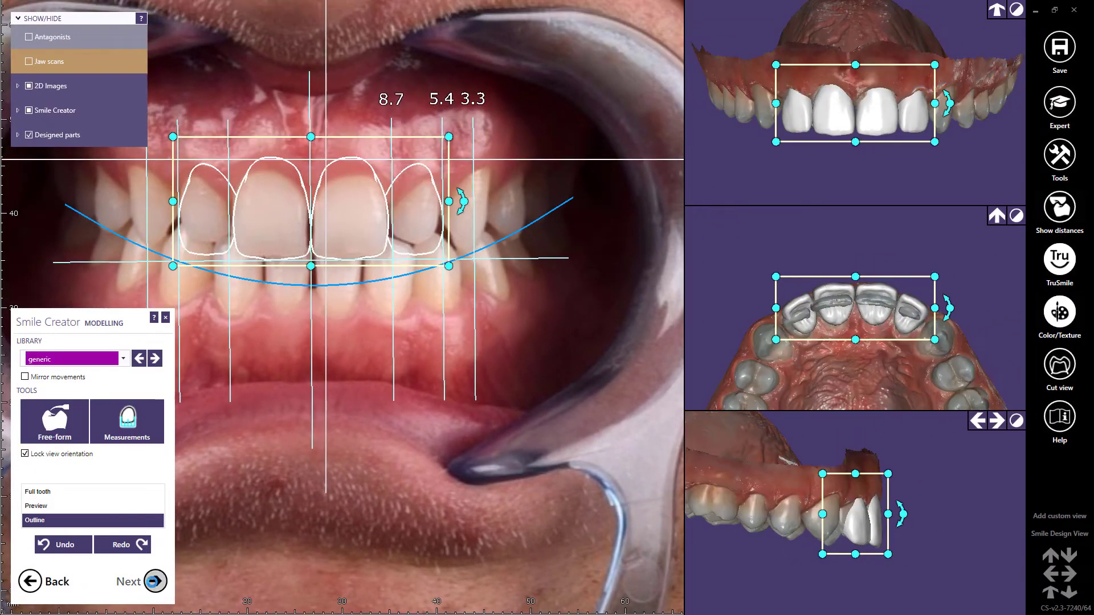
pyautogui.moveTo(456, 134); pyautogui.dragTo(450, 140)
pyautogui.moveTo(319, 141); pyautogui.dragTo(319, 145)
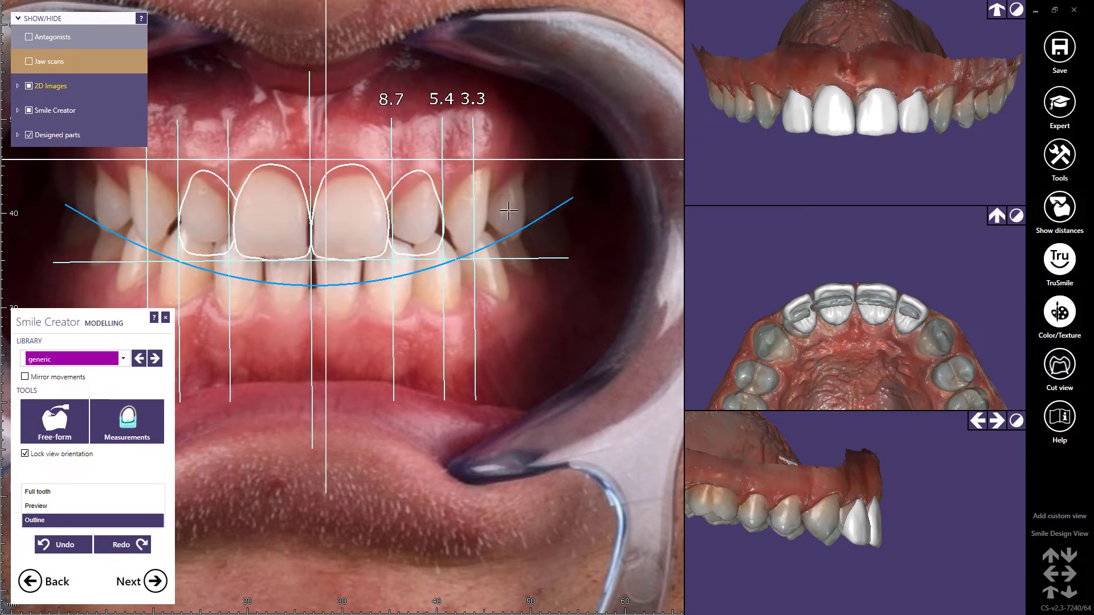
# Step: Shorten each lateral incisor individually by raising its bottom edge
pyautogui.moveTo(294, 212)
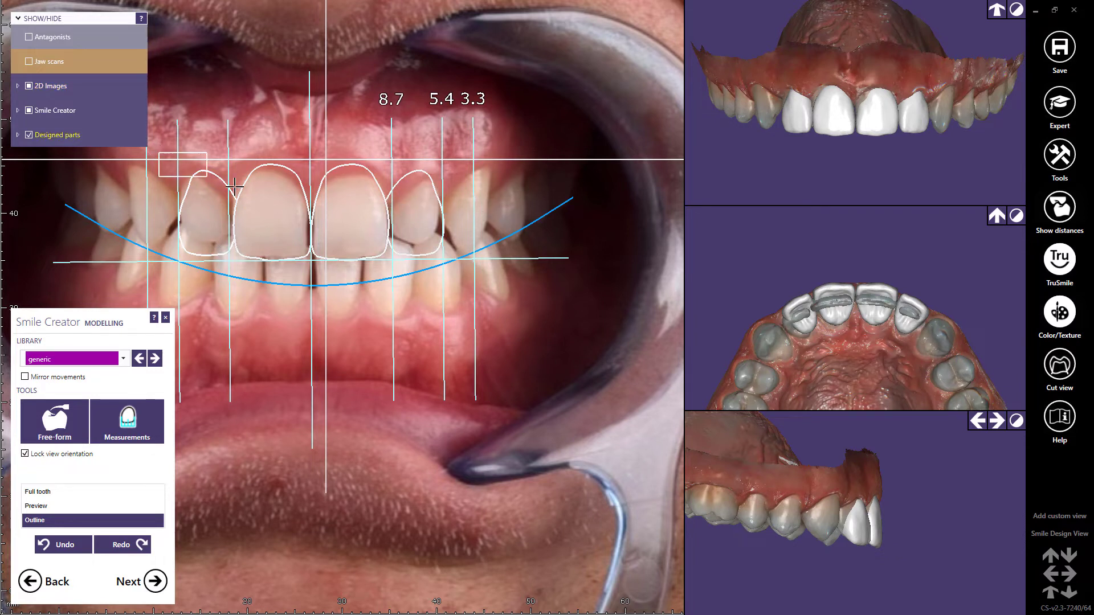
pyautogui.click(487, 268)
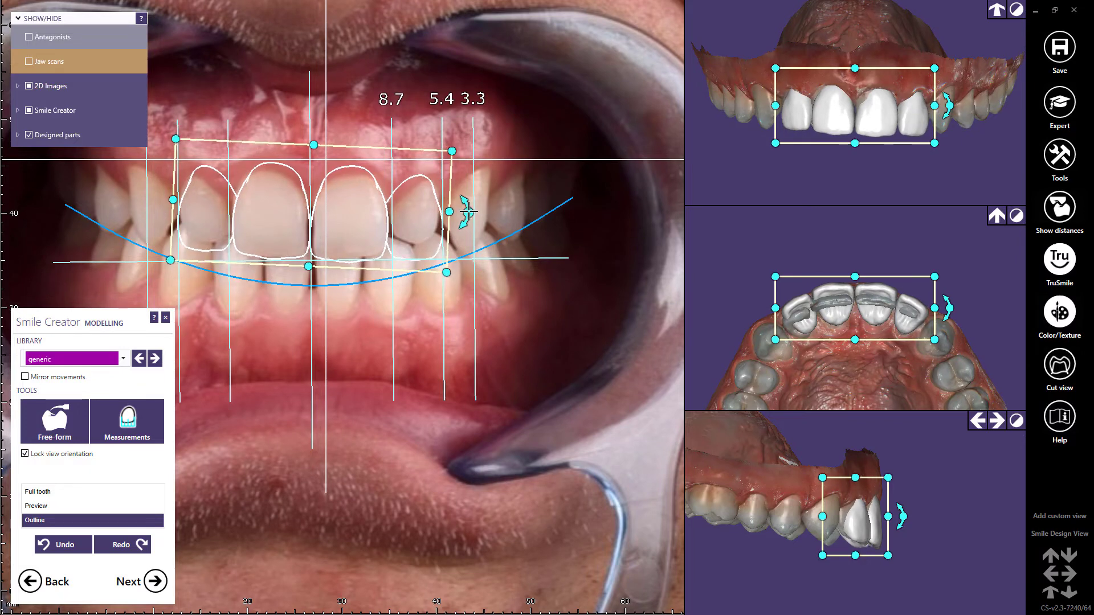
pyautogui.click(747, 154)
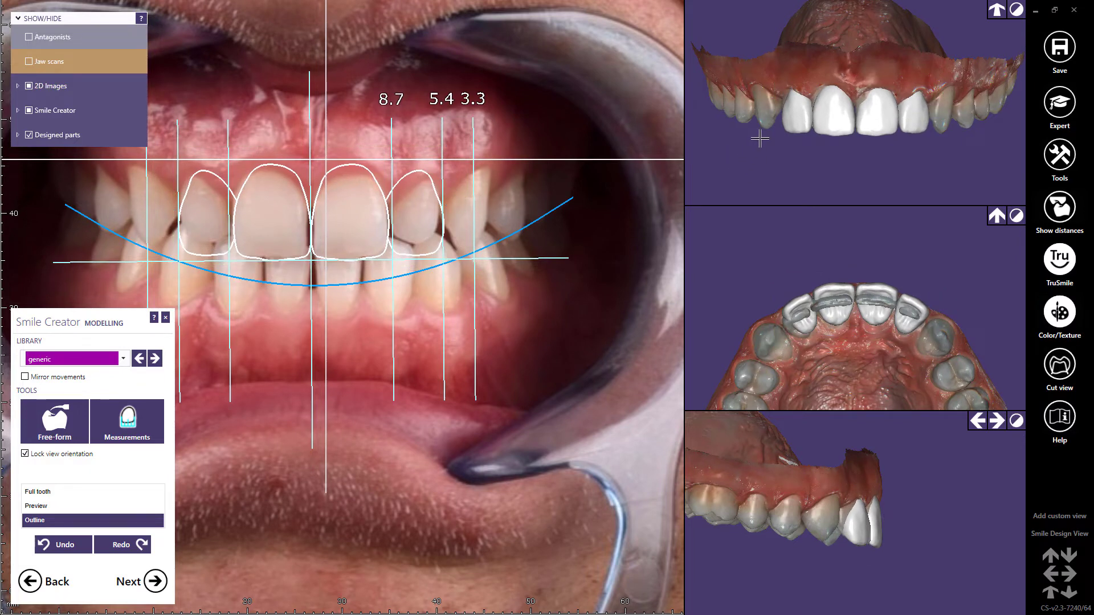
pyautogui.click(797, 118)
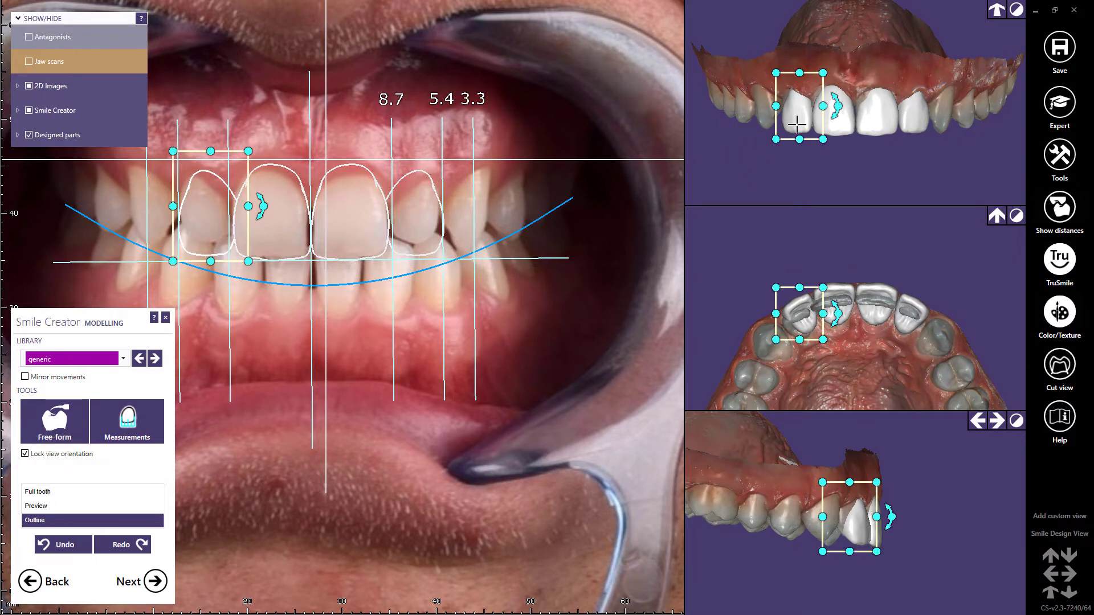
pyautogui.moveTo(800, 137); pyautogui.dragTo(799, 135)
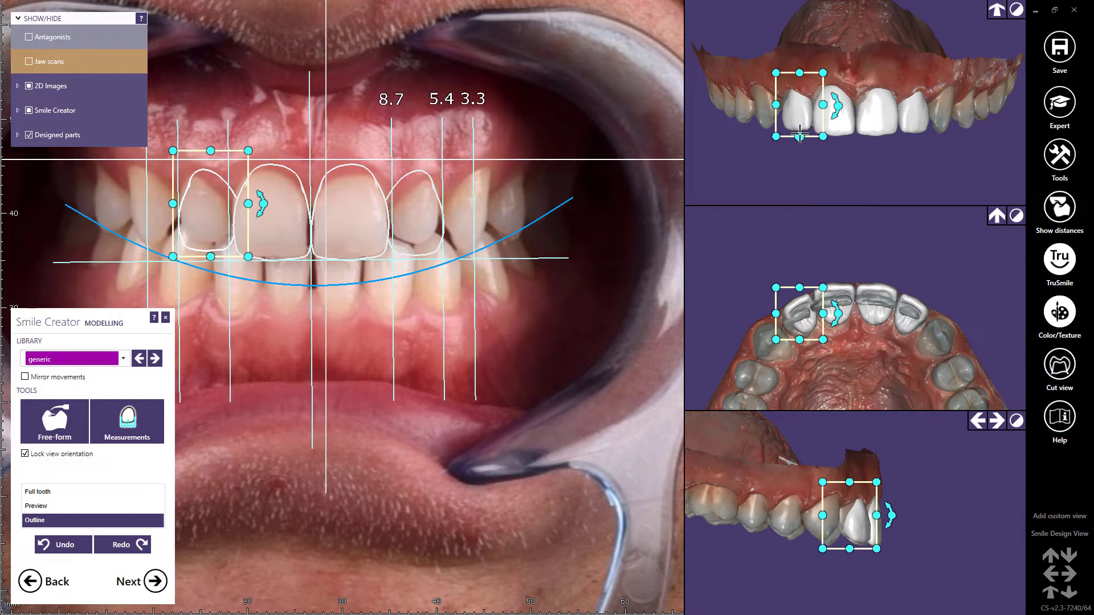
pyautogui.click(911, 114)
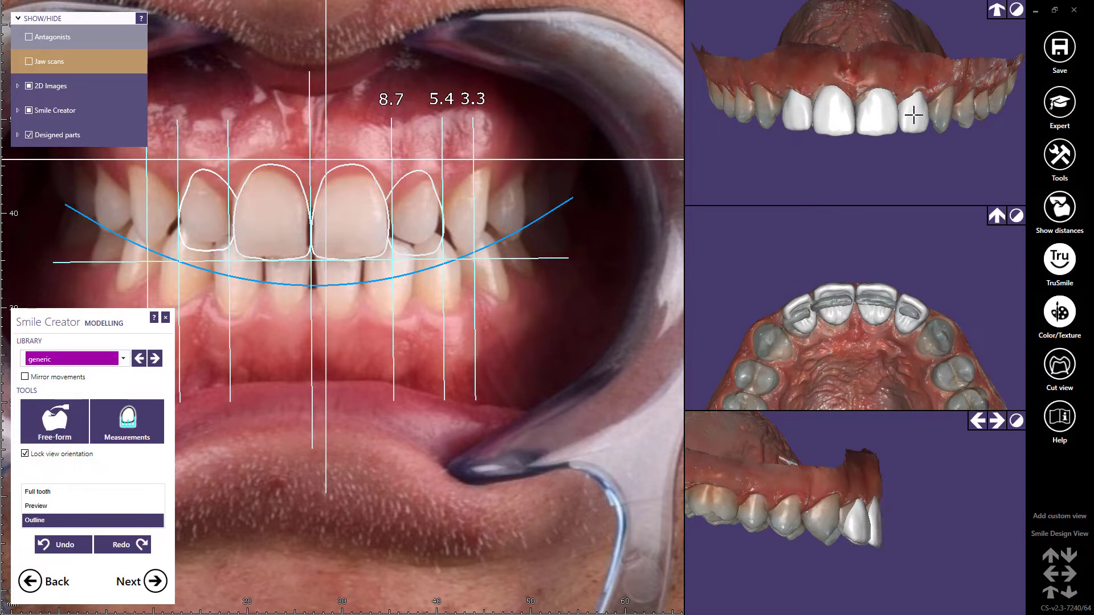
pyautogui.moveTo(914, 138); pyautogui.dragTo(915, 136)
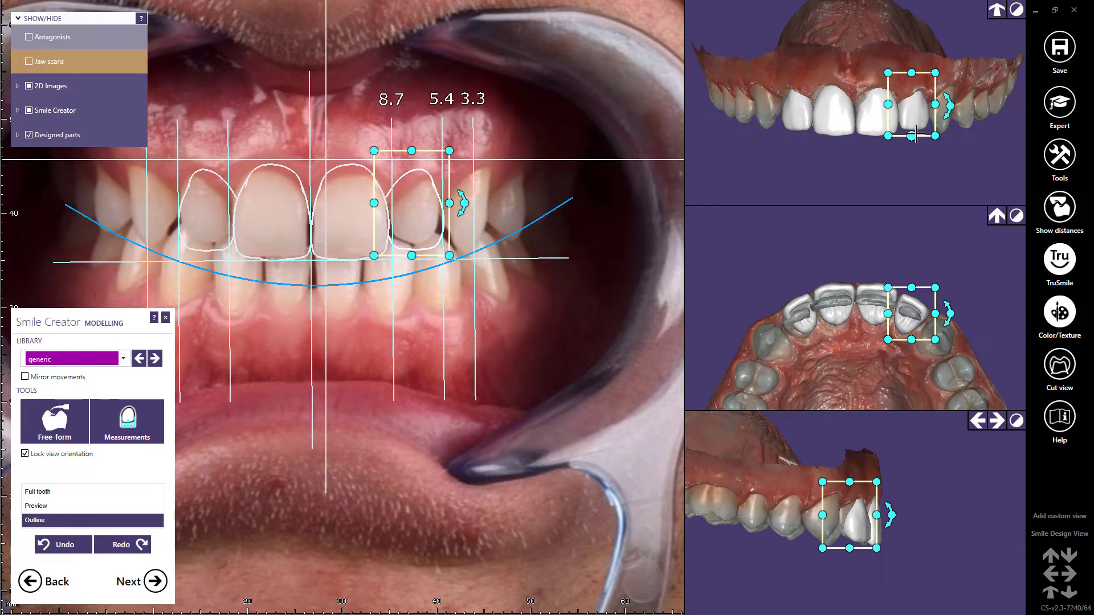
pyautogui.click(836, 491)
# Step: Box-select the four front teeth, then tilt, enlarge and lower them slightly left
pyautogui.moveTo(822, 472); pyautogui.dragTo(925, 579)
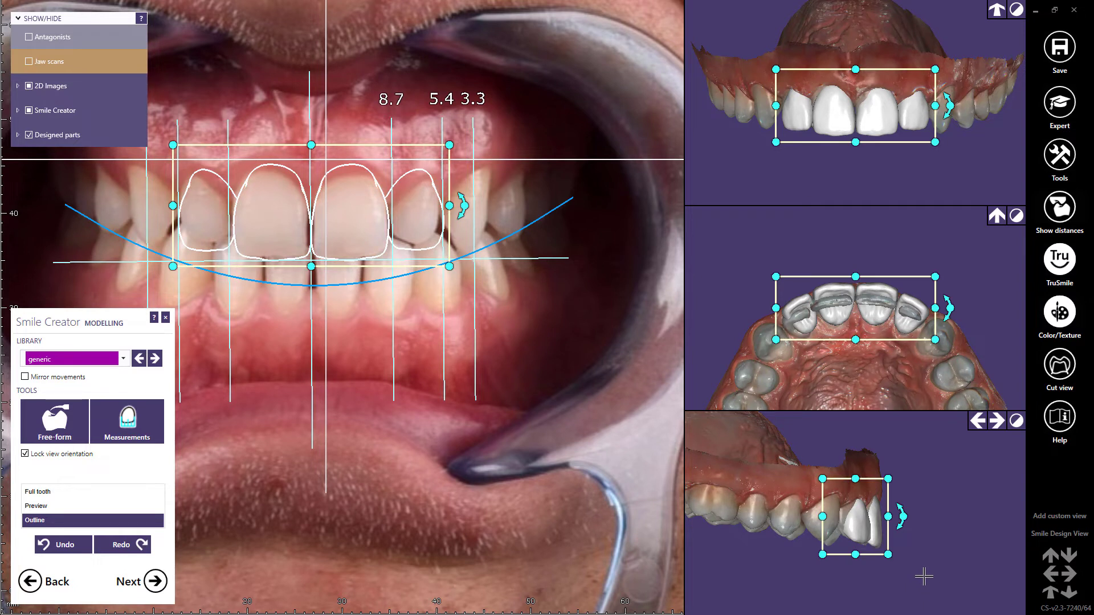
pyautogui.moveTo(902, 516); pyautogui.dragTo(903, 527)
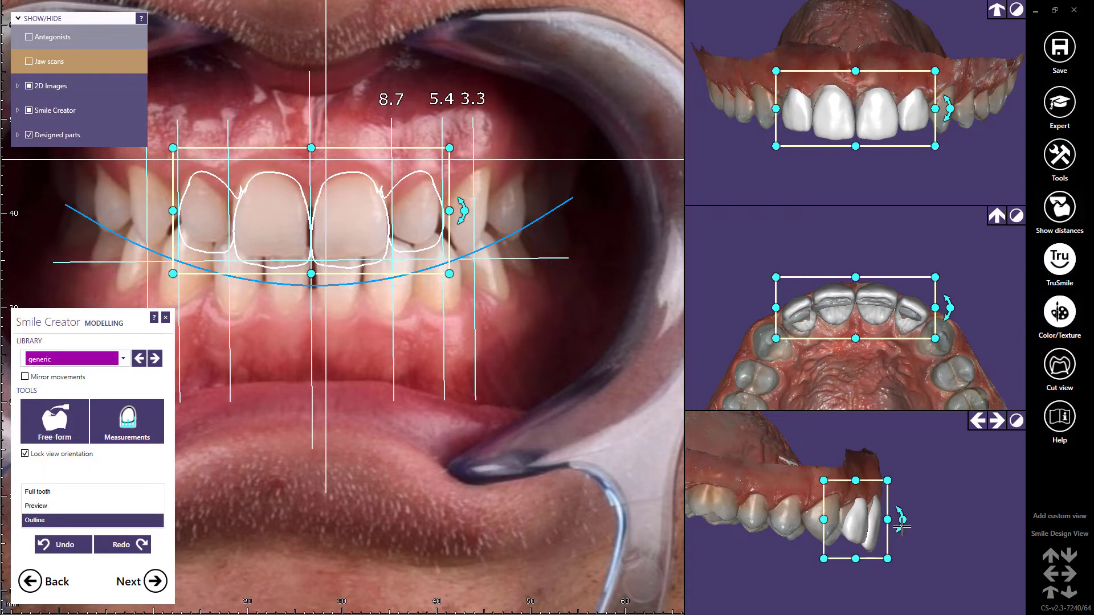
pyautogui.moveTo(776, 340); pyautogui.dragTo(771, 342)
pyautogui.moveTo(785, 285); pyautogui.dragTo(784, 290)
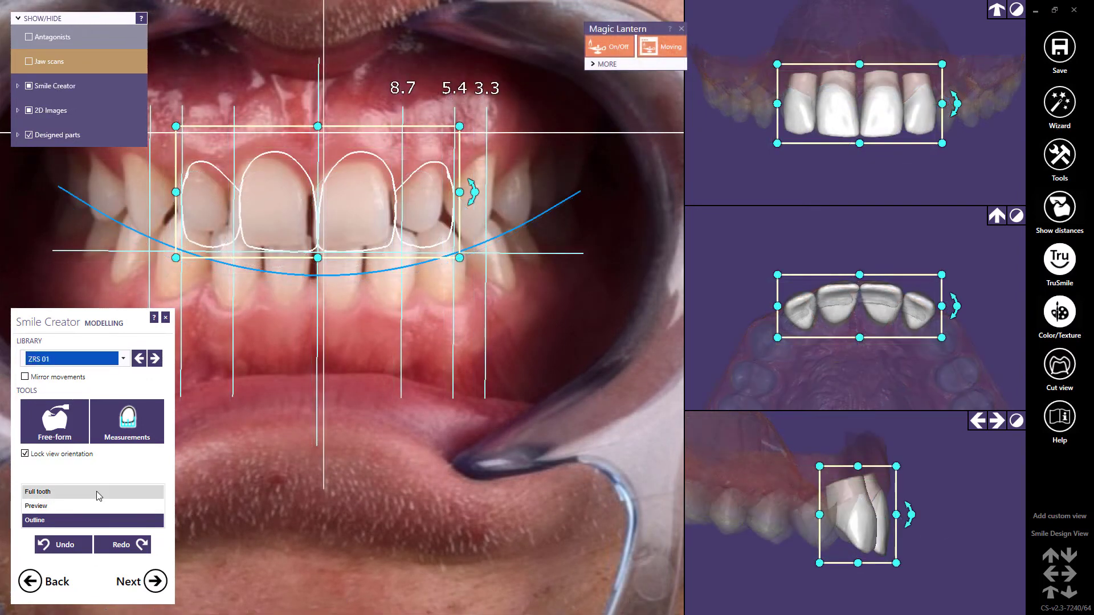
# Step: Show the teeth fully rendered, preview them in the smile, then return to outlines
pyautogui.click(97, 491)
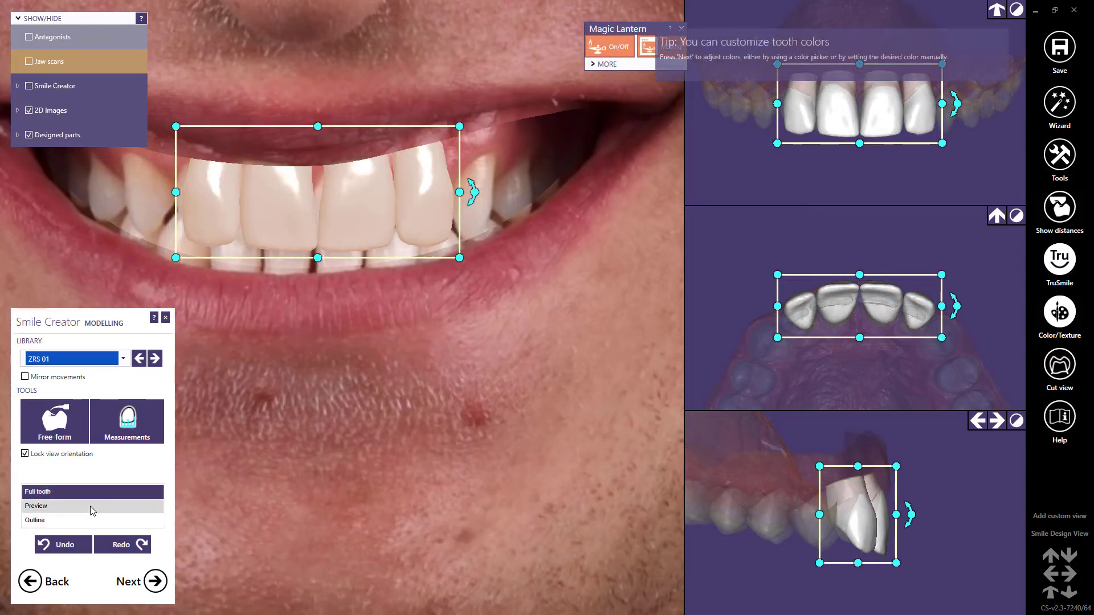
pyautogui.click(90, 506)
pyautogui.click(87, 520)
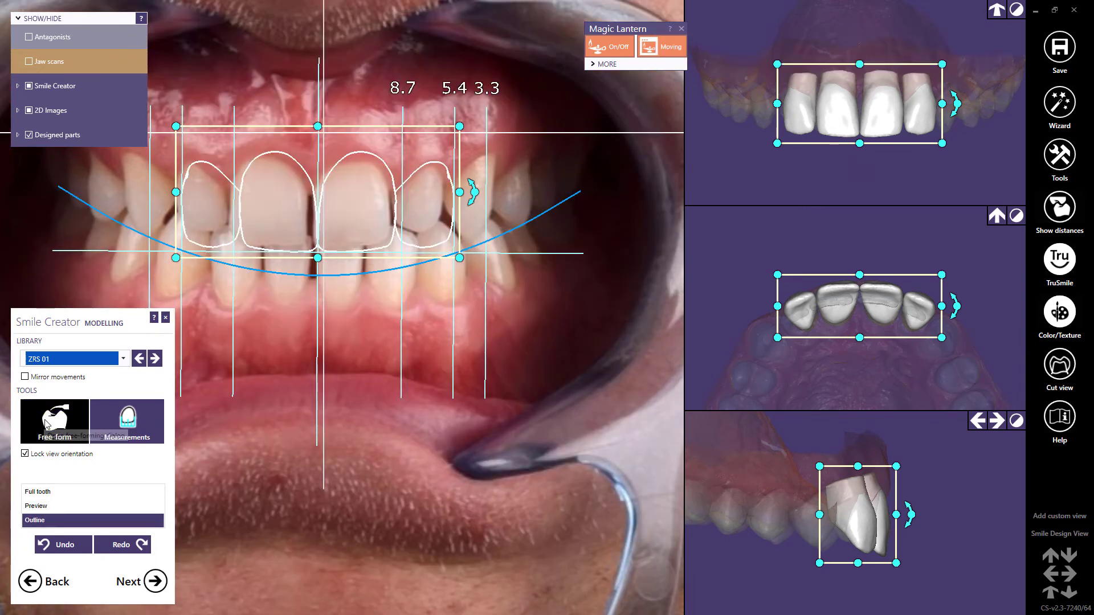
# Step: Free-form the front teeth, raising the lateral incisal edges, then show a central incisor's measurements
pyautogui.click(46, 423)
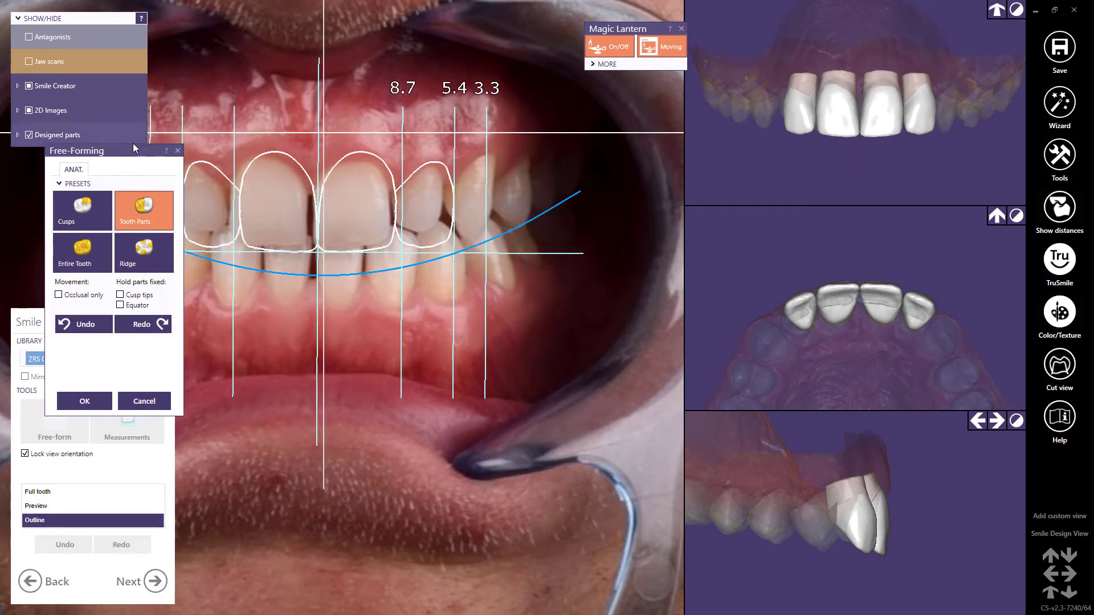
pyautogui.moveTo(132, 147); pyautogui.dragTo(621, 183)
pyautogui.moveTo(817, 144); pyautogui.dragTo(819, 140)
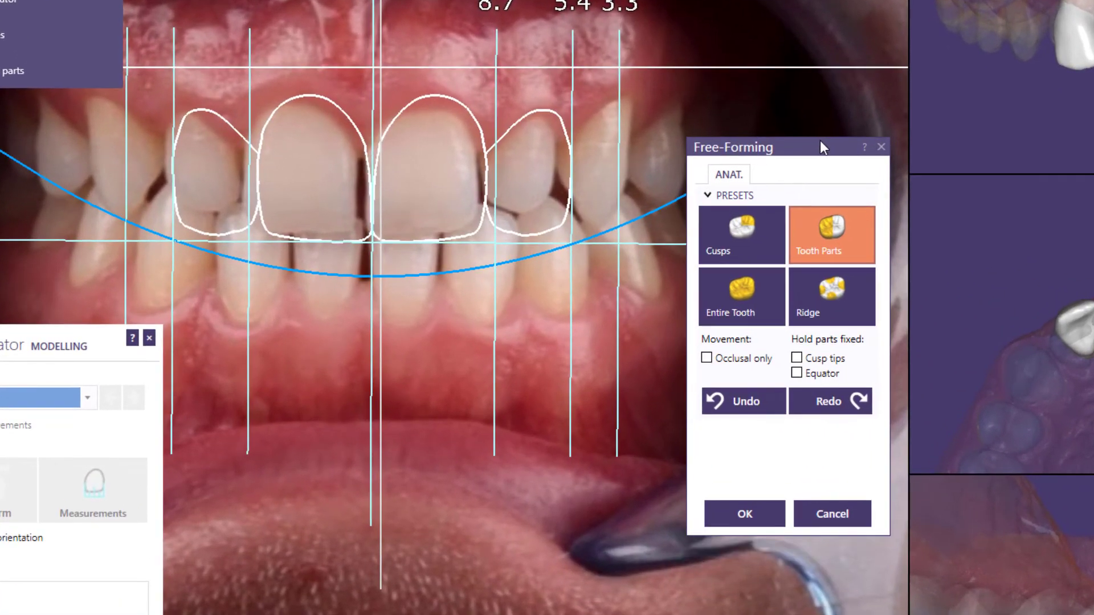
pyautogui.click(719, 282)
pyautogui.moveTo(301, 232); pyautogui.dragTo(301, 230)
pyautogui.click(811, 238)
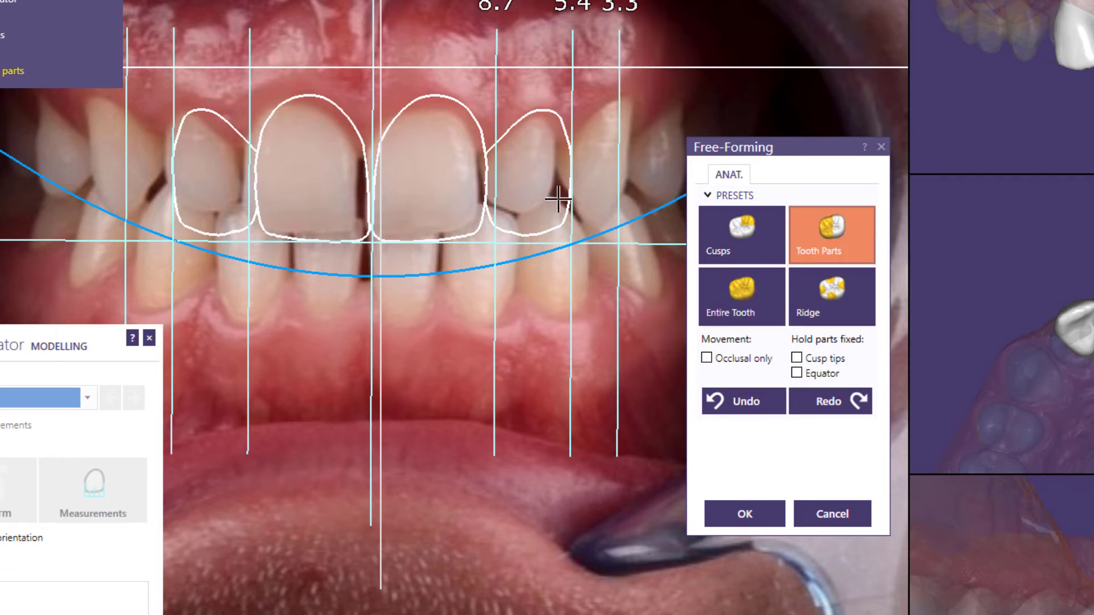
pyautogui.moveTo(567, 204); pyautogui.dragTo(534, 217)
pyautogui.click(744, 514)
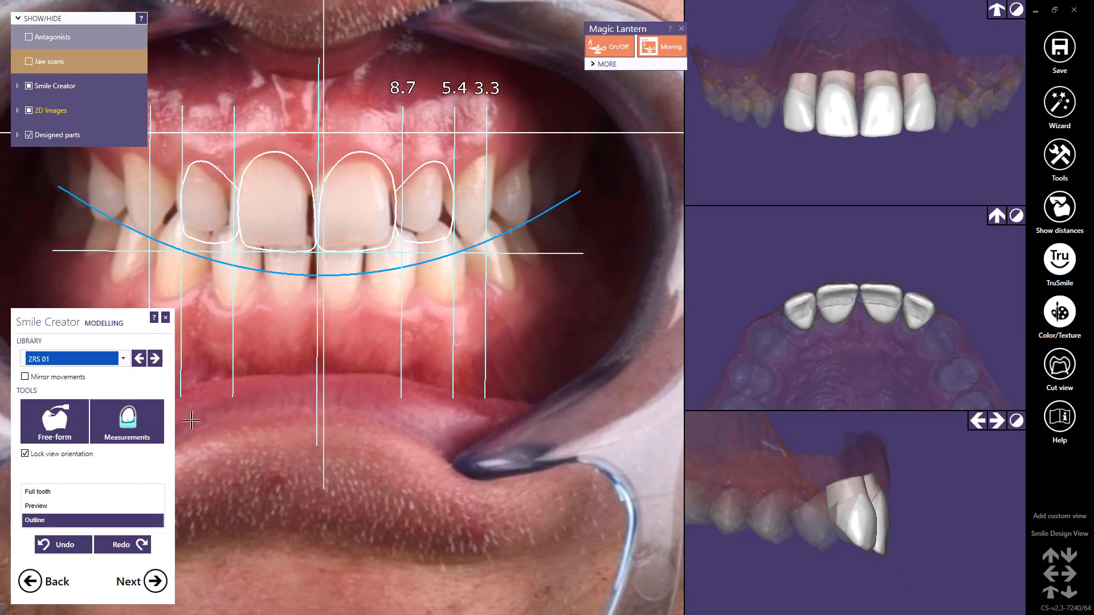
pyautogui.click(126, 433)
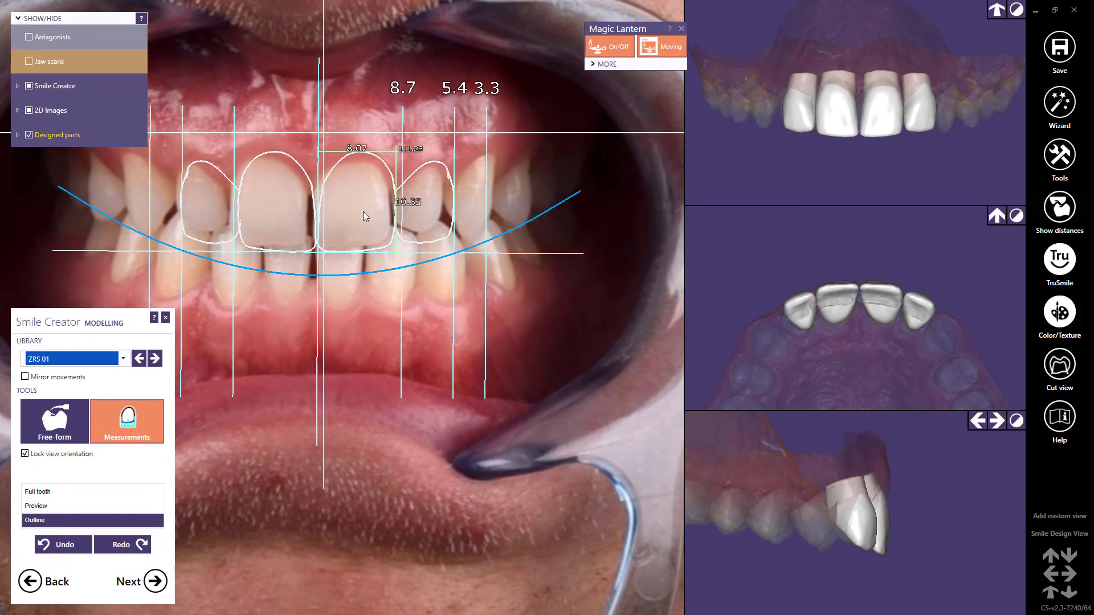
pyautogui.click(363, 212)
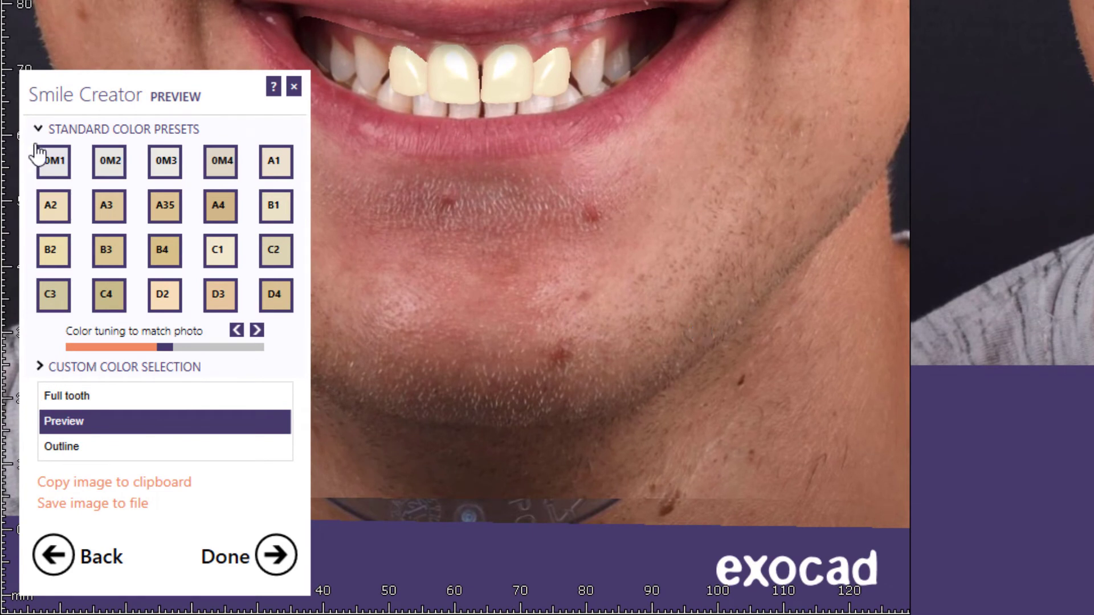
# Step: Preview the teeth in shades 0M1, 0M3 and finally 0M4
pyautogui.click(59, 166)
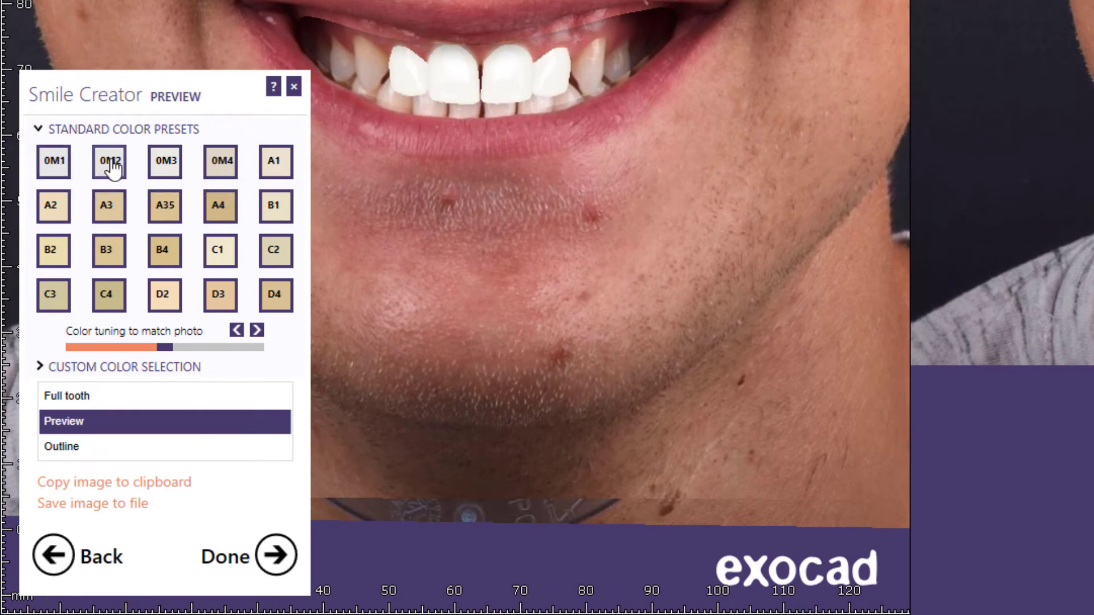
pyautogui.click(162, 166)
pyautogui.click(217, 167)
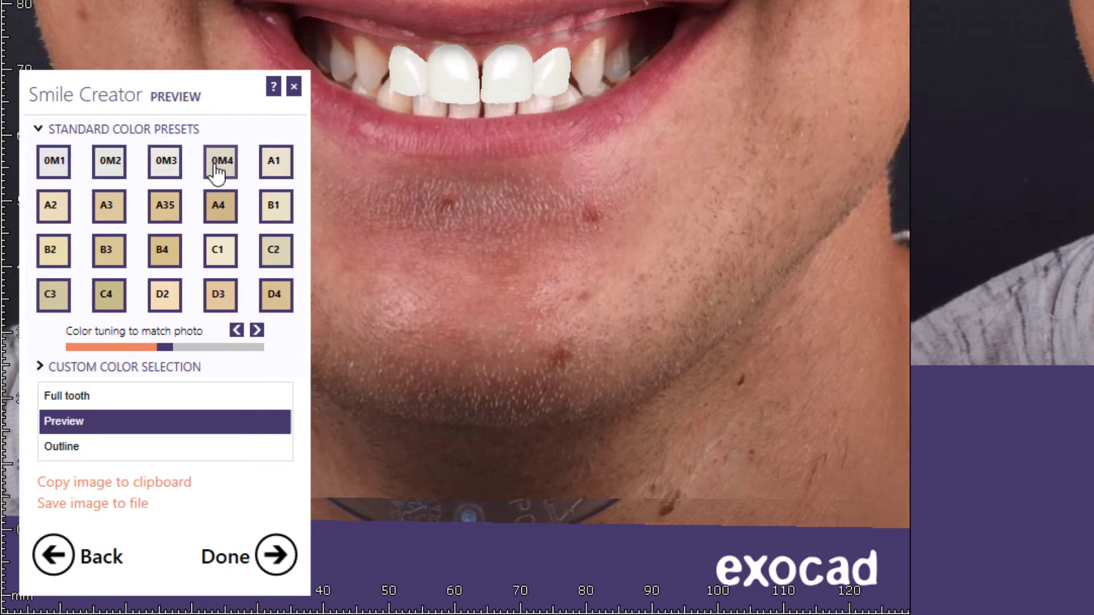
# Step: Expand Custom Color Selection and activate the Tooth base color eyedropper
pyautogui.click(95, 367)
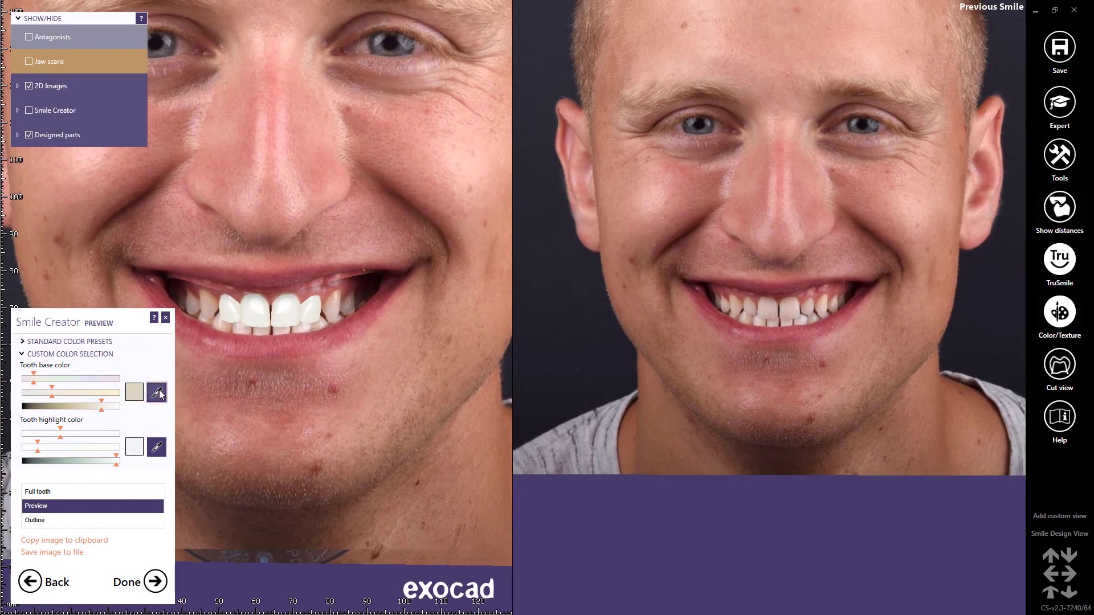
pyautogui.click(158, 393)
pyautogui.scroll(3, 790, 294)
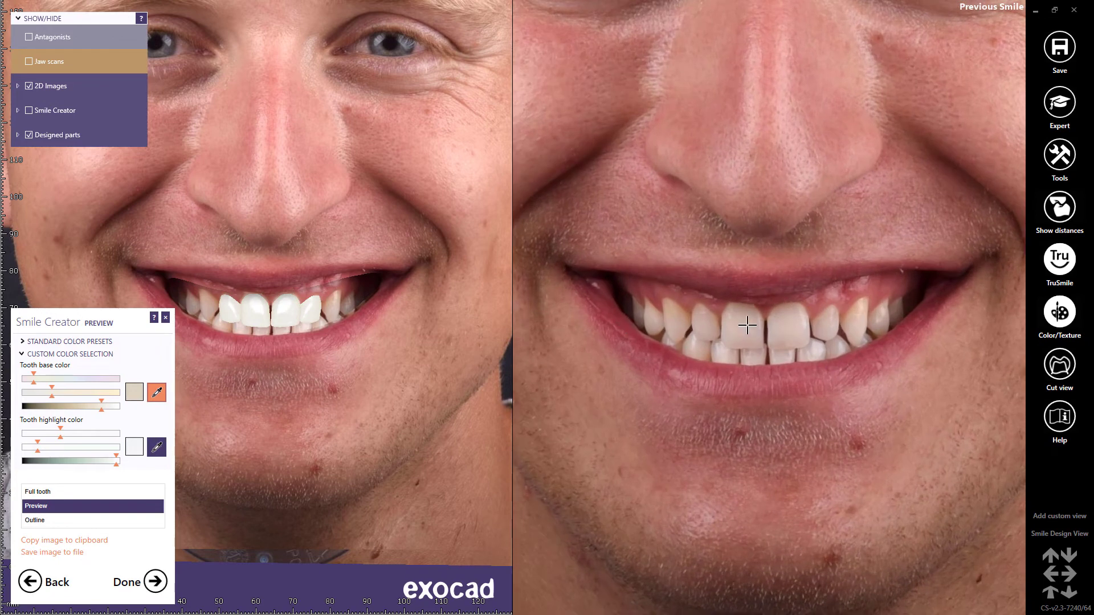
# Step: Sample base and highlight colours from natural teeth, then slightly brighten the highlight
pyautogui.scroll(3, 746, 325)
pyautogui.click(577, 298)
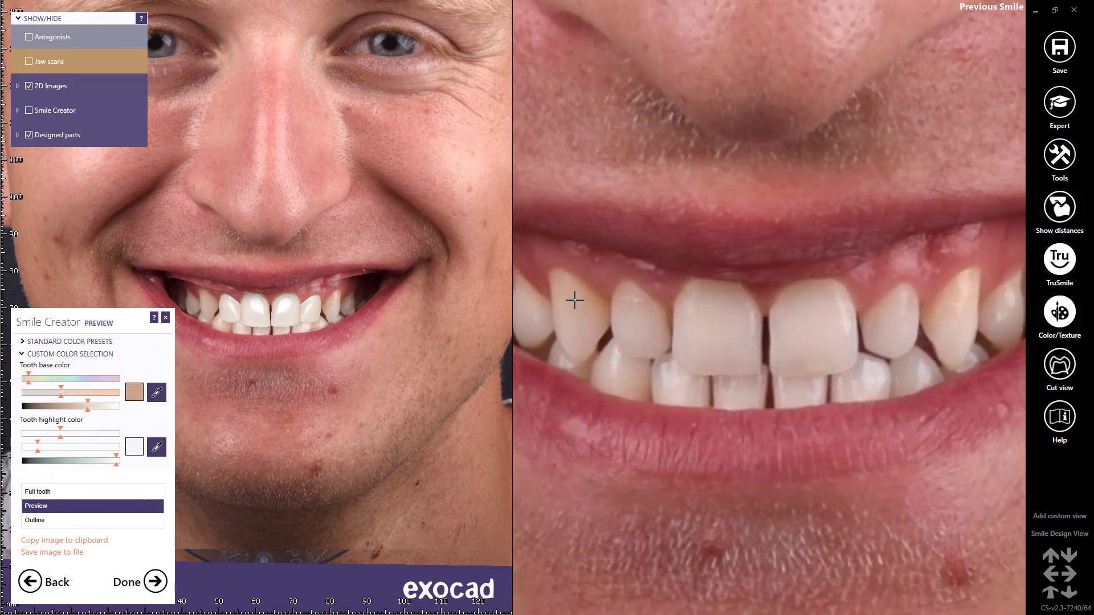
pyautogui.click(157, 448)
pyautogui.click(668, 373)
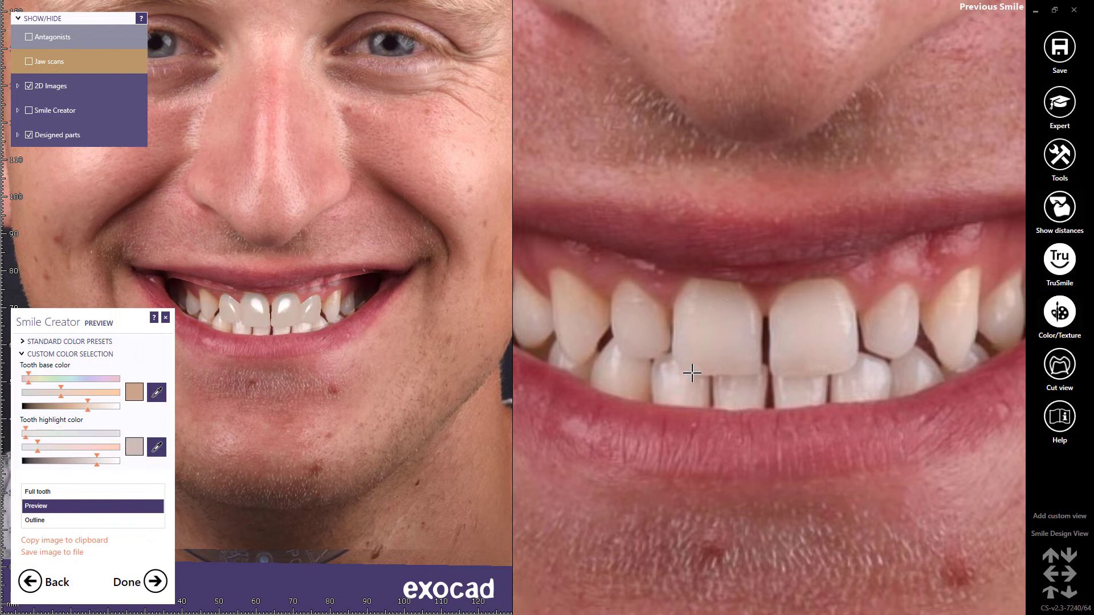
pyautogui.click(158, 448)
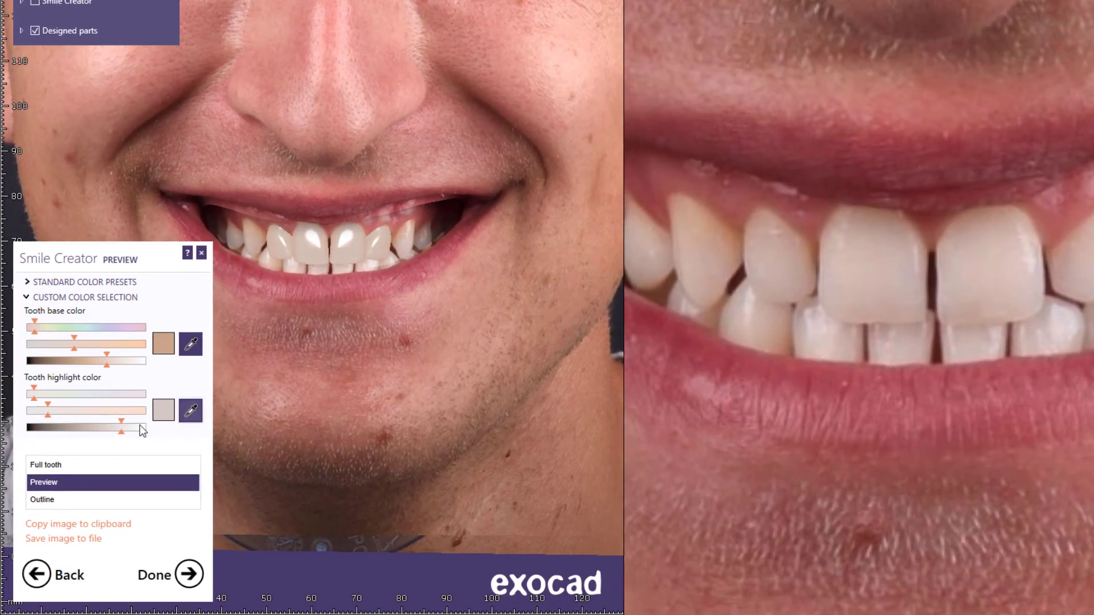
pyautogui.click(122, 432)
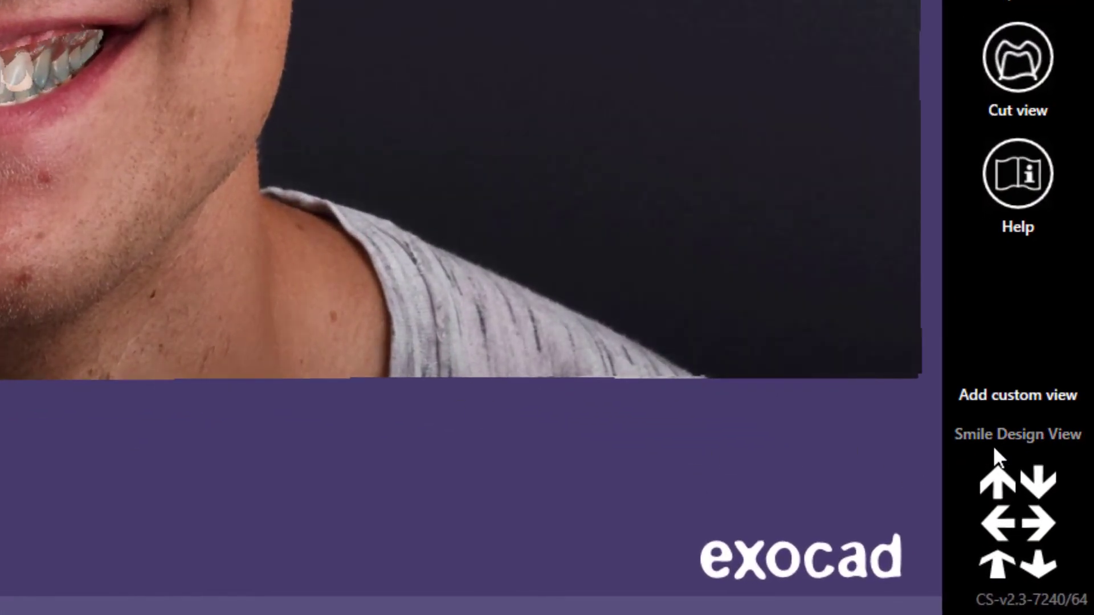
# Step: Store the panned full-face Smile Design View as 'Custom view 2' and open the Save menu
pyautogui.click(1002, 435)
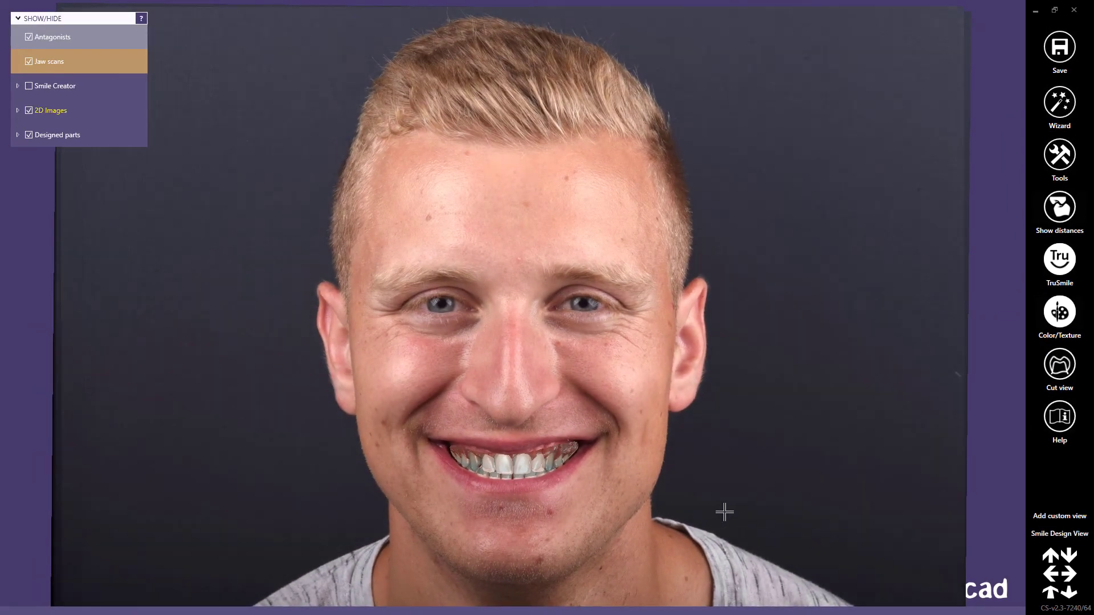
pyautogui.moveTo(724, 512); pyautogui.dragTo(697, 354, button='middle')
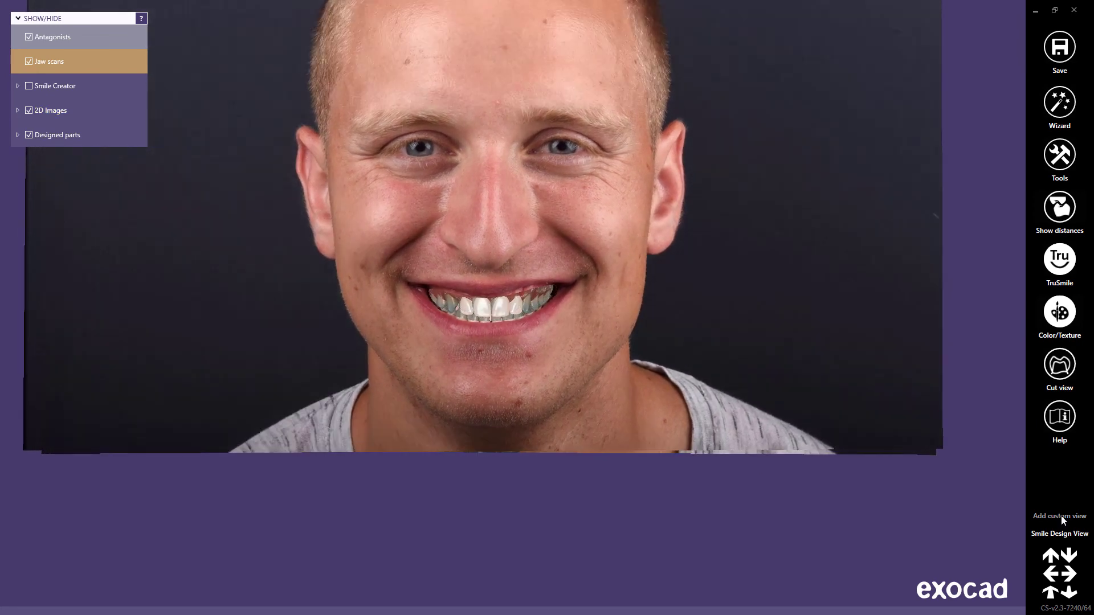
pyautogui.click(1049, 516)
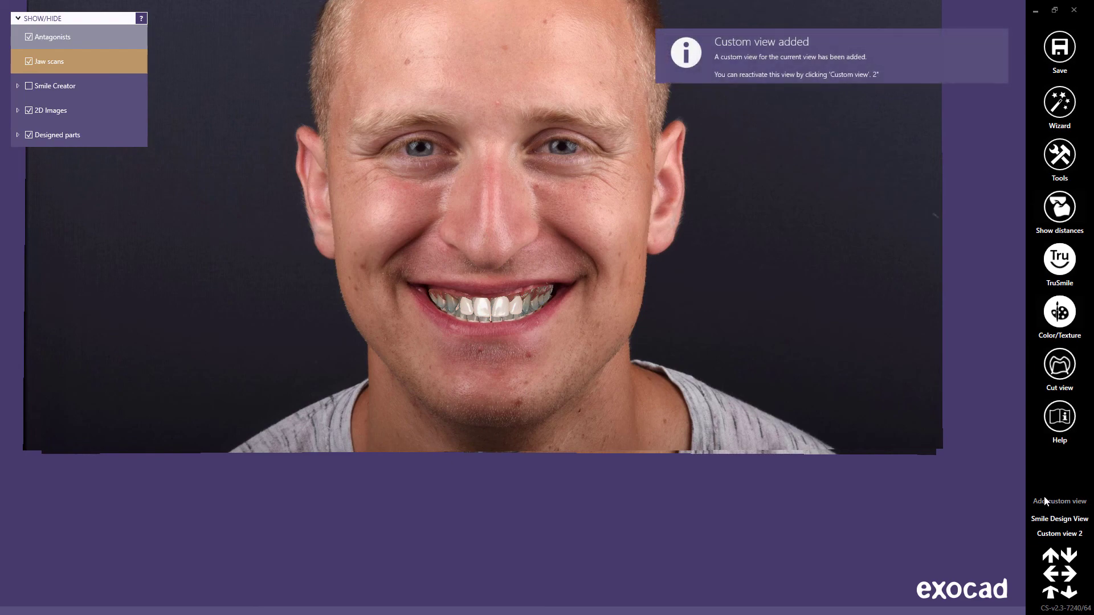
pyautogui.click(1053, 48)
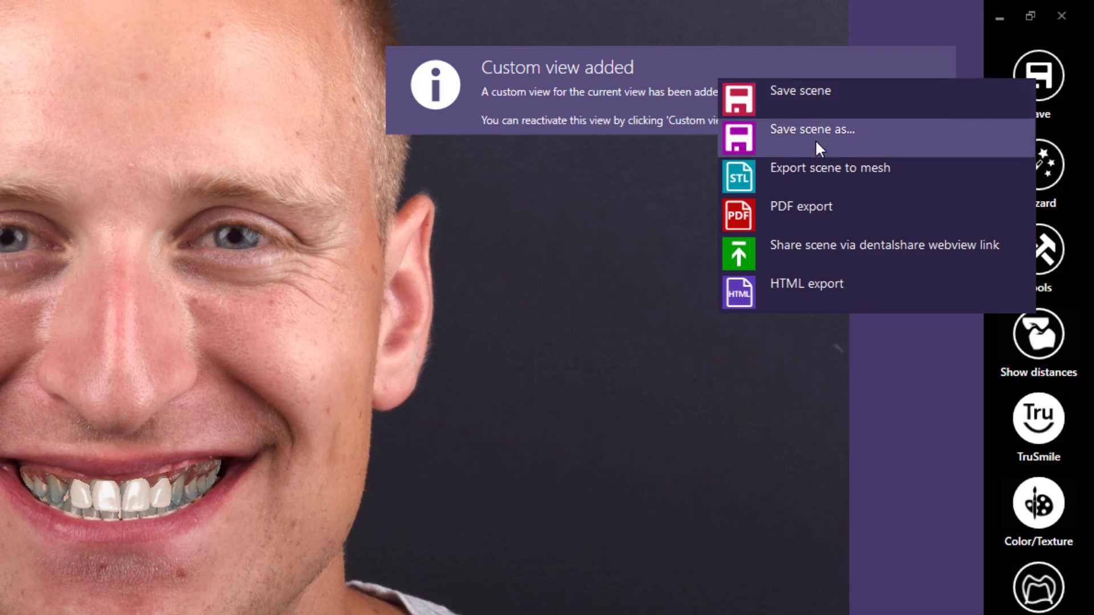
# Step: Save the scene as a new .dentalCAD file named 'CSD Smile Creaor'
pyautogui.click(817, 141)
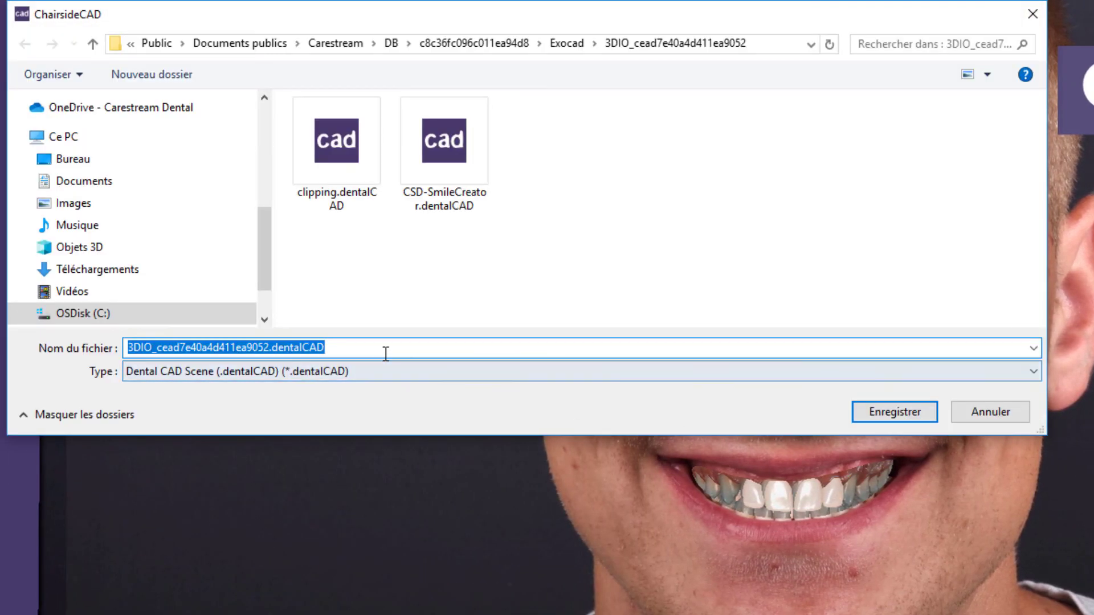
pyautogui.write('CSD Smile Creaor')
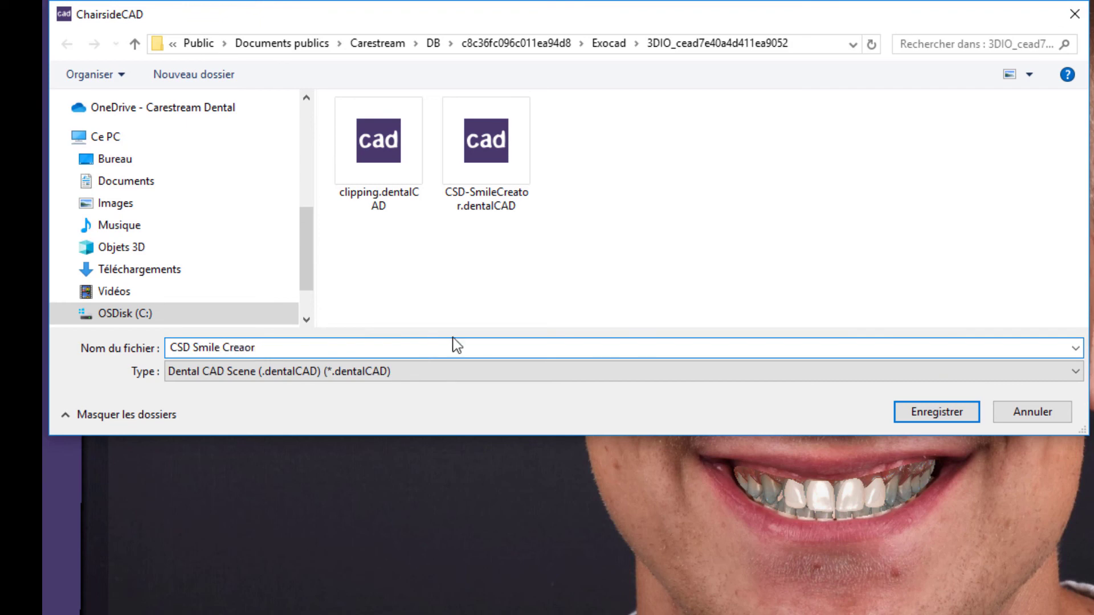
pyautogui.click(960, 414)
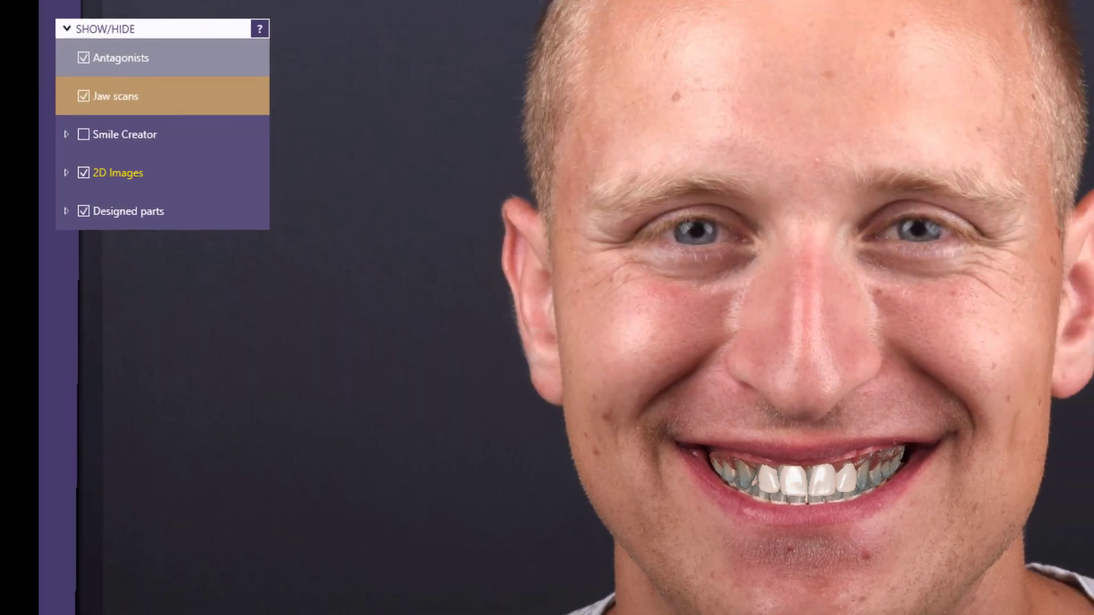